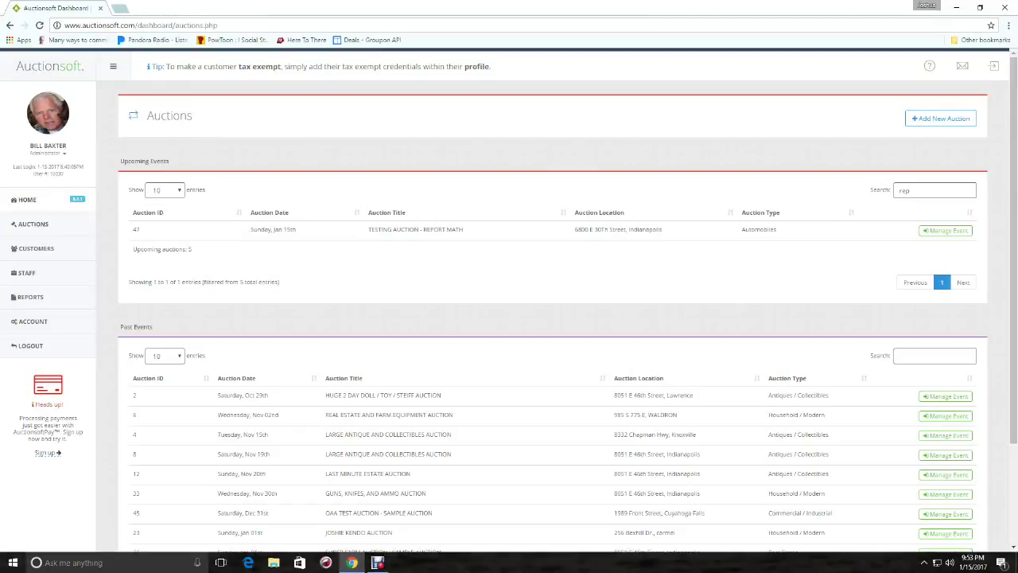
Step: Clear the search filter on the Upcoming Events list so all upcoming auctions are listed
{"action": "left_click_drag", "start_coordinate": [146, 116], "coordinate": [193, 115]}
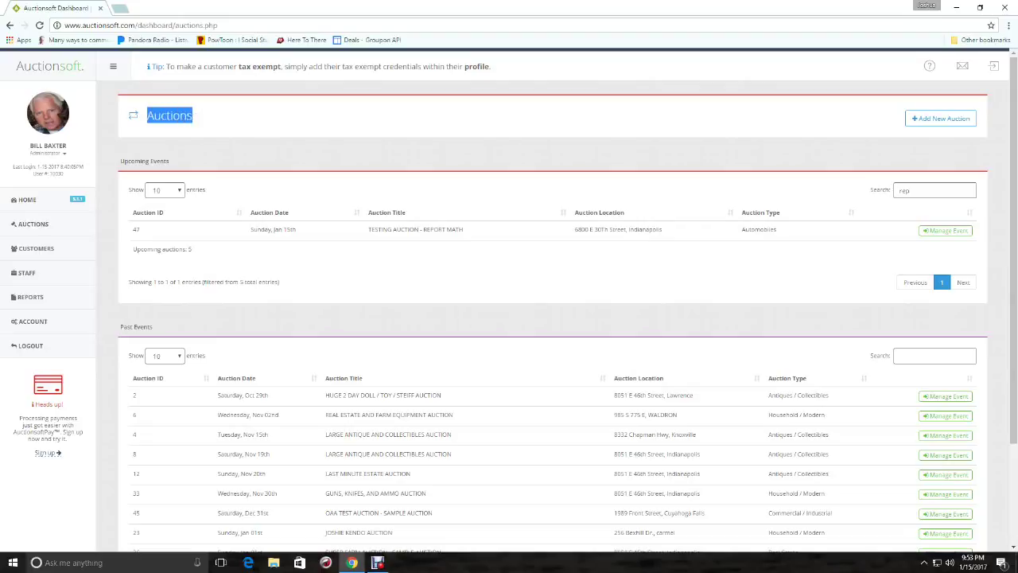
{"action": "double_click", "coordinate": [905, 191]}
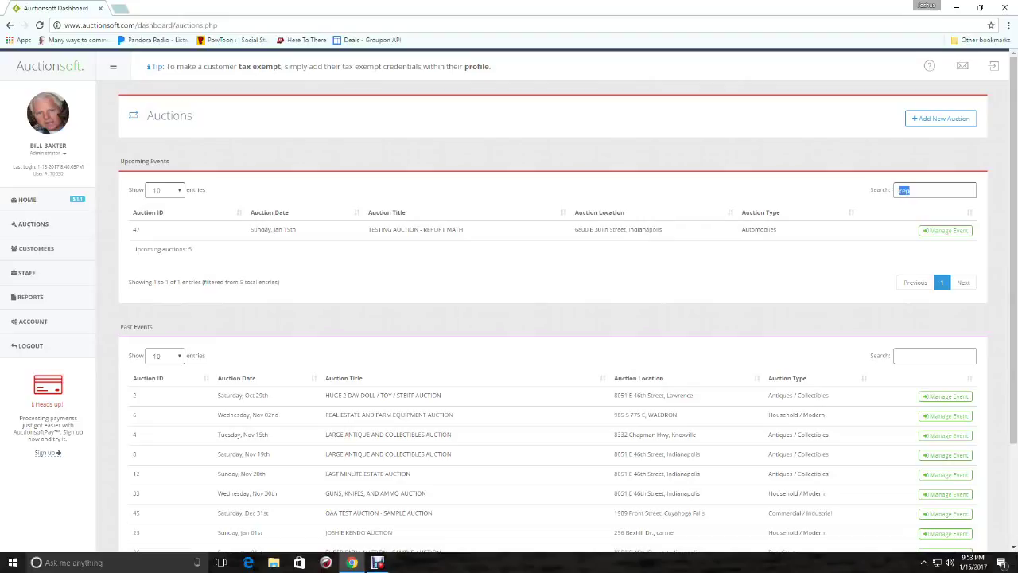
{"action": "key", "text": "BackSpace"}
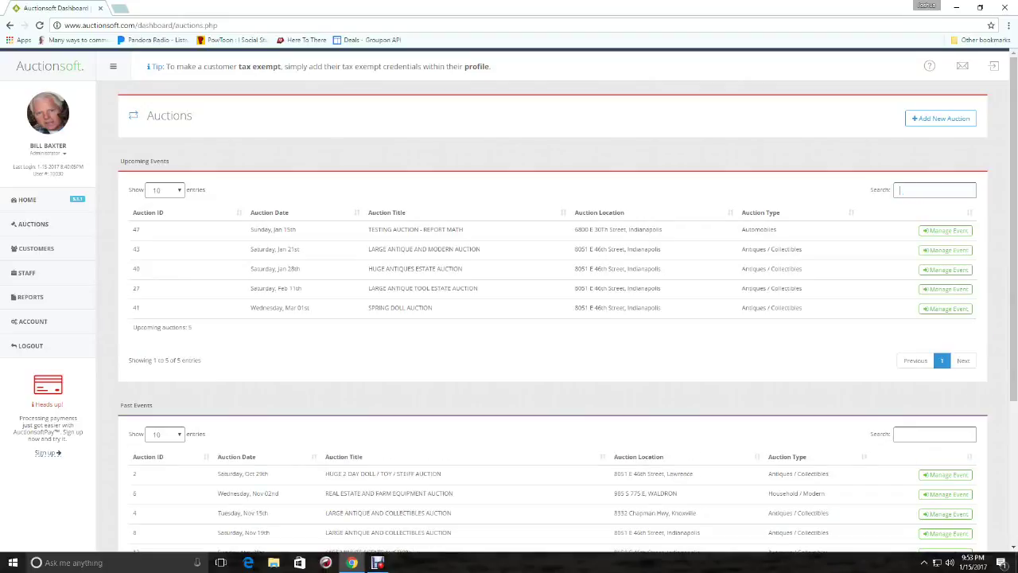
{"action": "scroll", "coordinate": [552, 318], "scroll_direction": "down", "scroll_amount": 1}
{"action": "scroll", "coordinate": [552, 318], "scroll_direction": "up", "scroll_amount": 1}
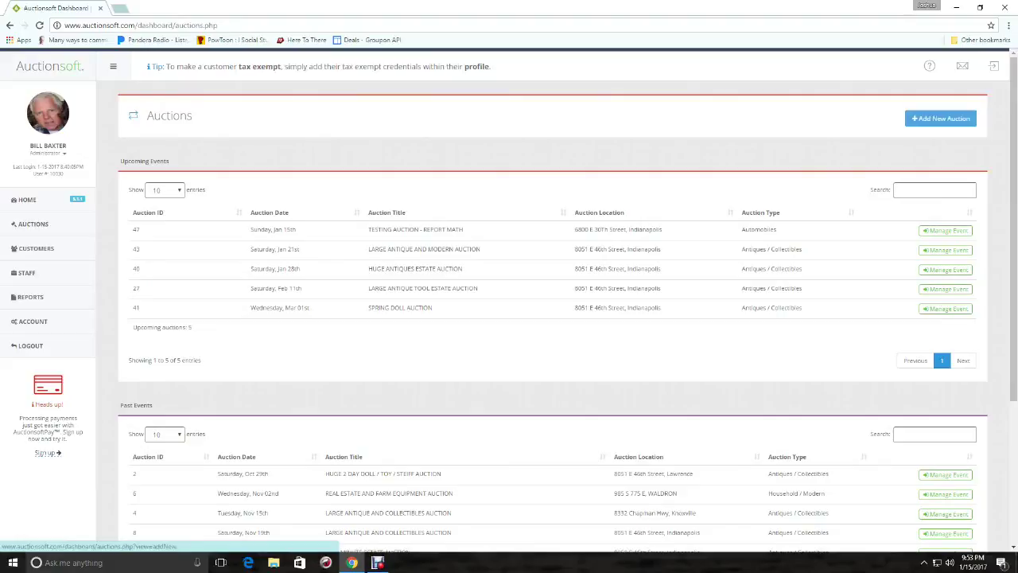
Step: Start adding a new auction and look over the fields of the blank creation form
{"action": "left_click", "coordinate": [940, 118]}
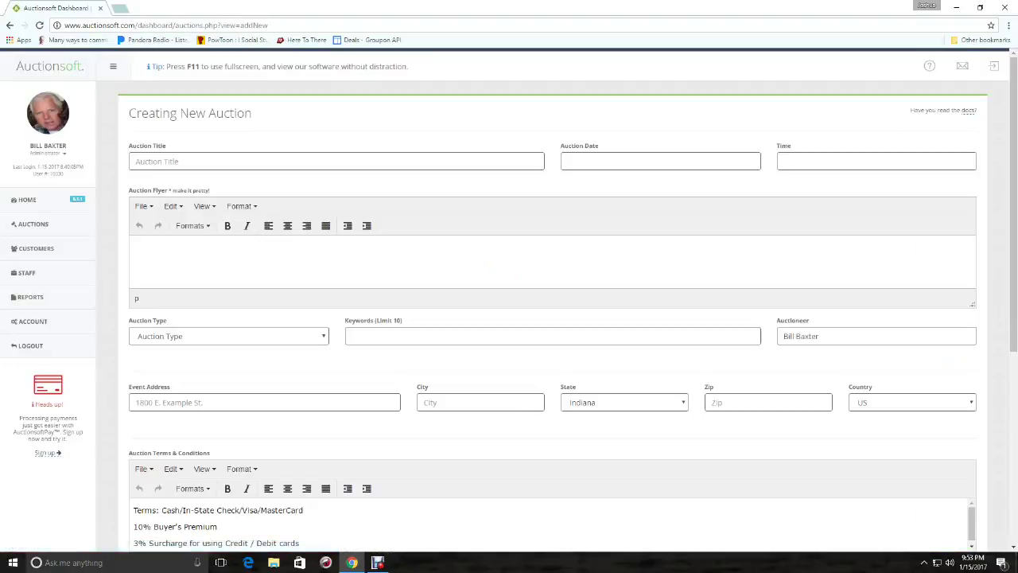
{"action": "scroll", "coordinate": [552, 318], "scroll_direction": "down", "scroll_amount": 5}
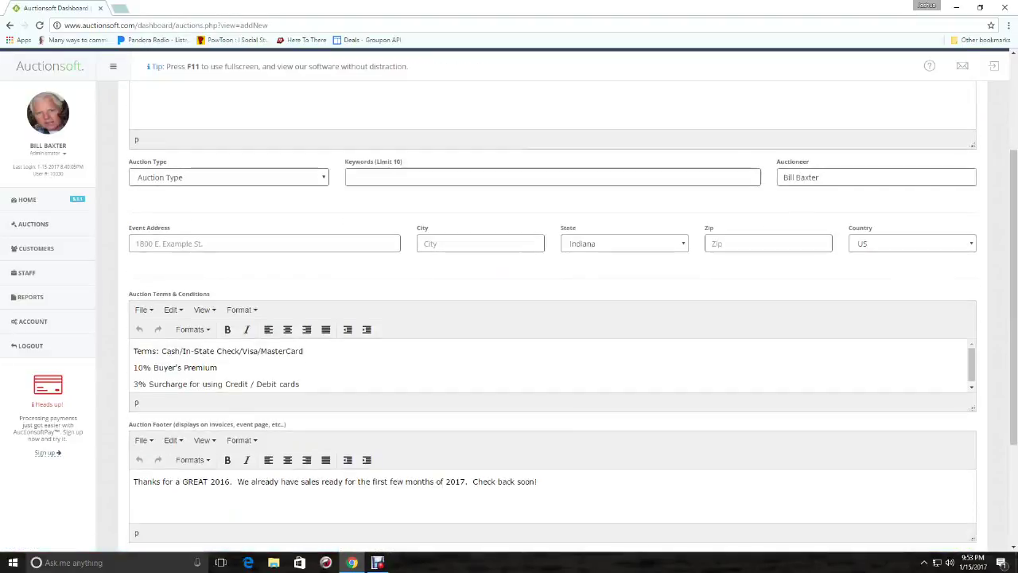
{"action": "scroll", "coordinate": [552, 318], "scroll_direction": "up", "scroll_amount": 3}
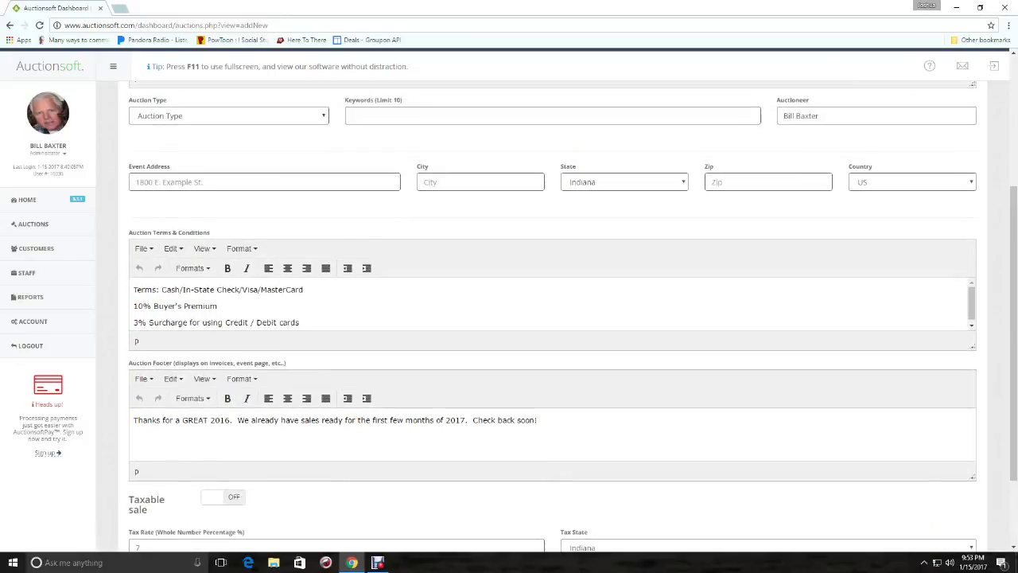
{"action": "scroll", "coordinate": [551, 318], "scroll_direction": "up", "scroll_amount": 1}
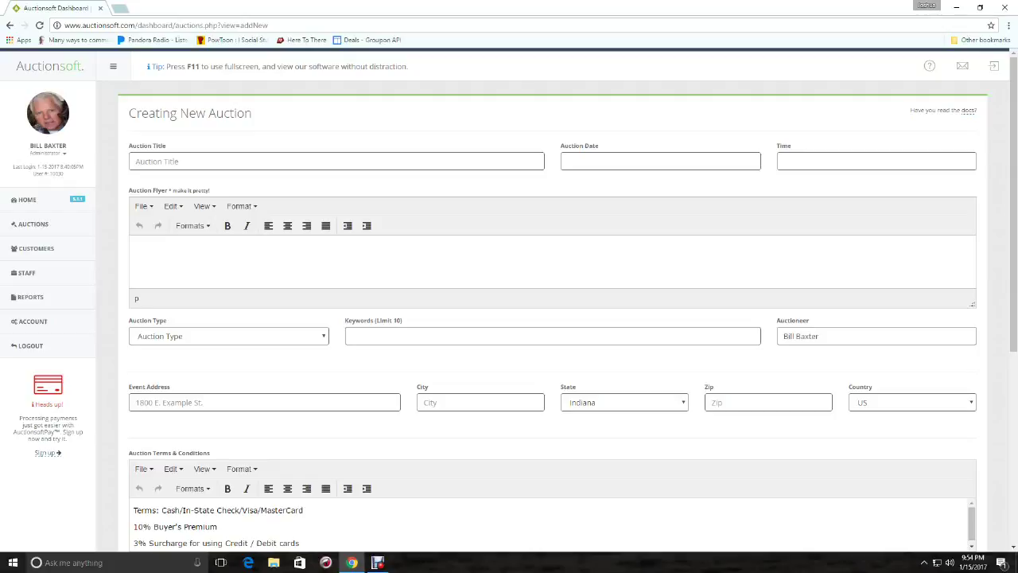
Step: Enter "Large Antique Auction" as the title of the new auction
{"action": "left_click_drag", "start_coordinate": [129, 113], "coordinate": [252, 112]}
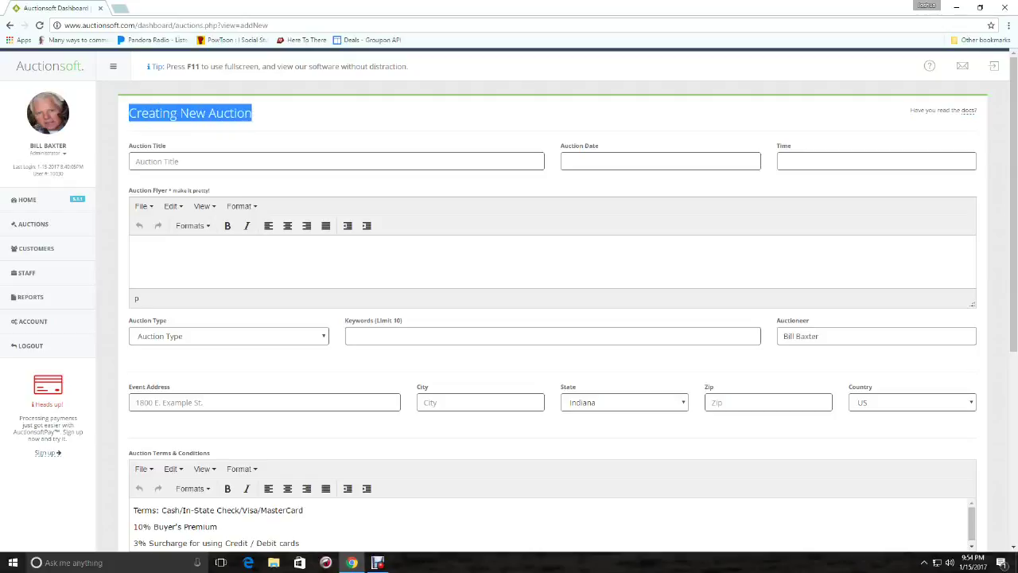
{"action": "left_click", "coordinate": [183, 162]}
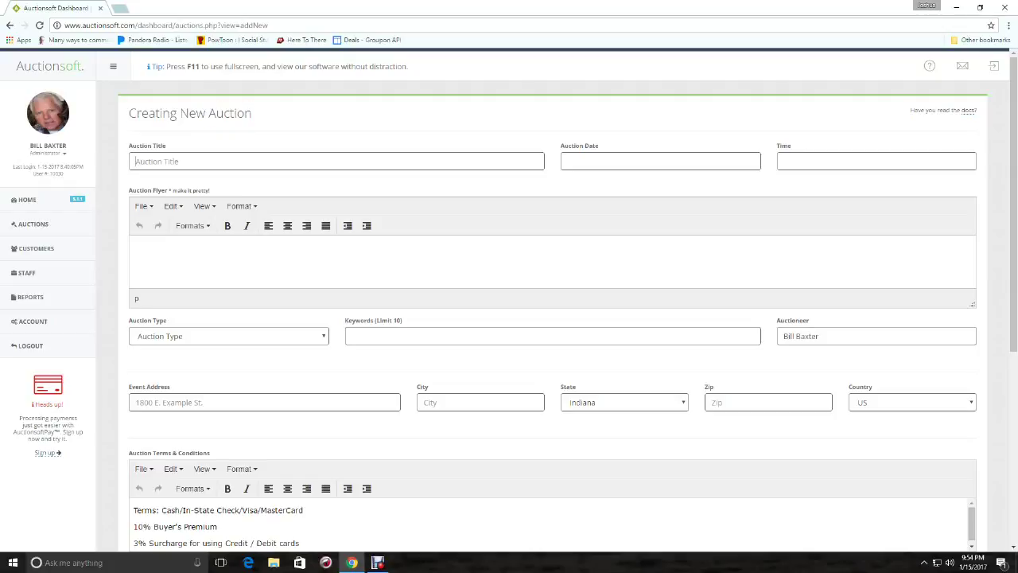
{"action": "type", "text": "Larg"}
{"action": "type", "text": "e Au"}
{"action": "type", "text": "tique"}
{"action": "type", "text": " Auction"}
{"action": "key", "text": "Tab"}
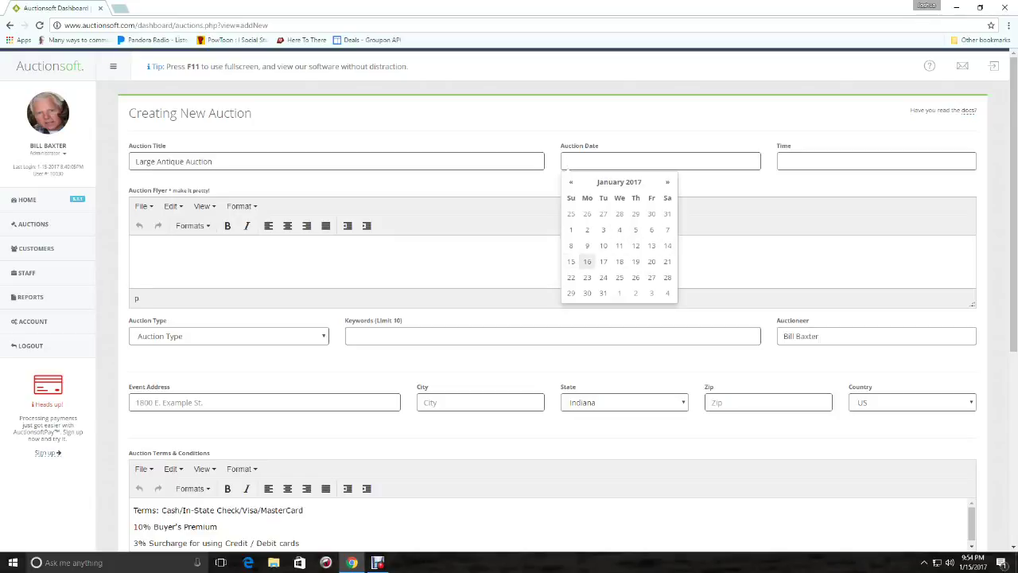
Step: Set the auction date to 01/16/2017 and its start time to 10:00AM
{"action": "left_click", "coordinate": [587, 260]}
{"action": "left_click", "coordinate": [827, 161]}
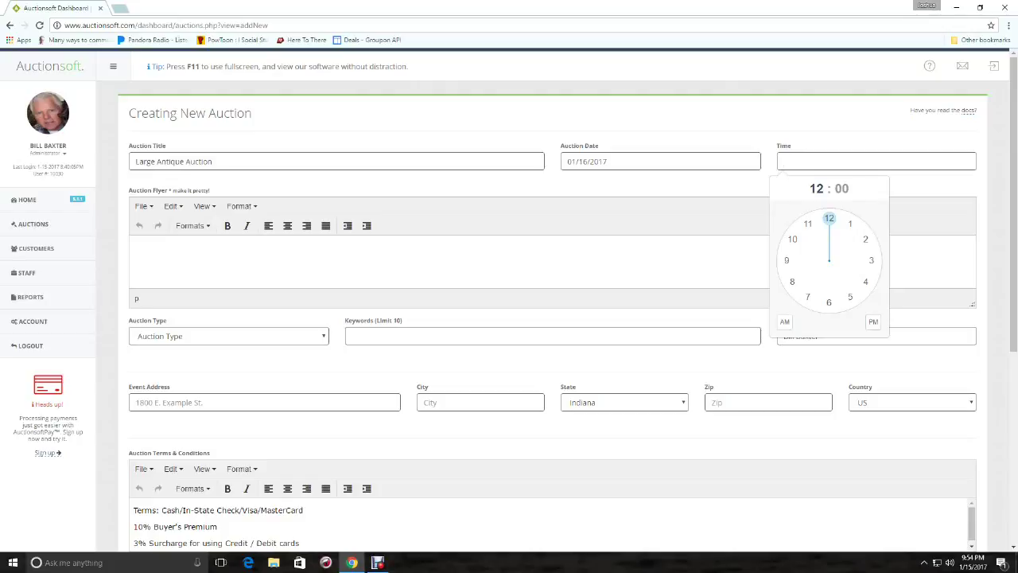
{"action": "left_click", "coordinate": [828, 218]}
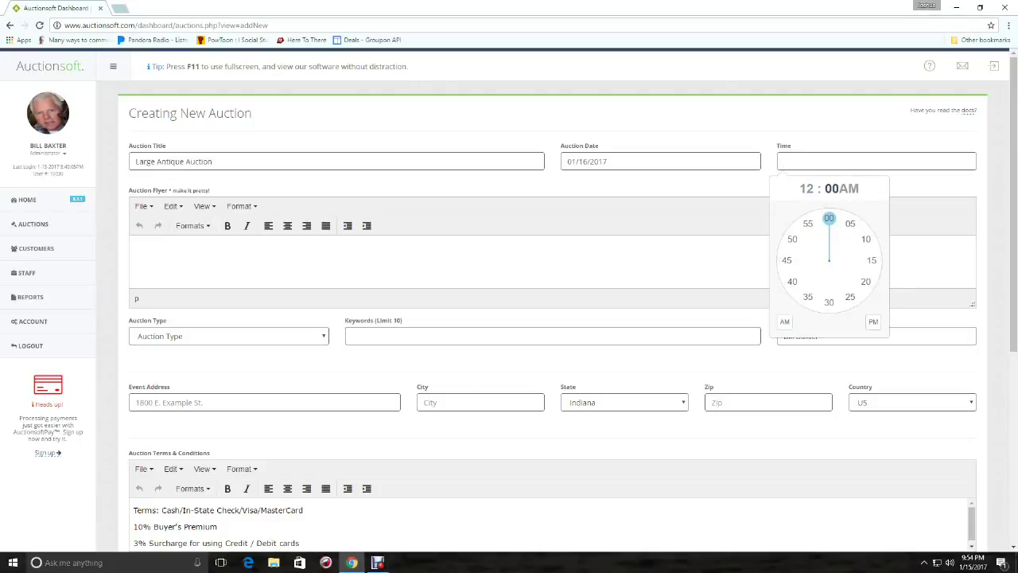
{"action": "left_click", "coordinate": [828, 218]}
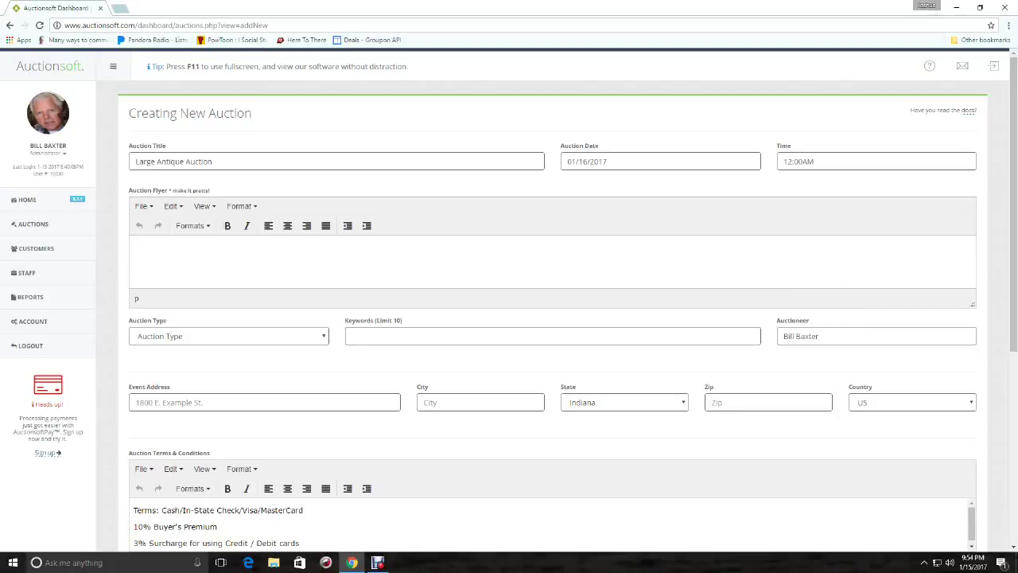
{"action": "left_click", "coordinate": [814, 162]}
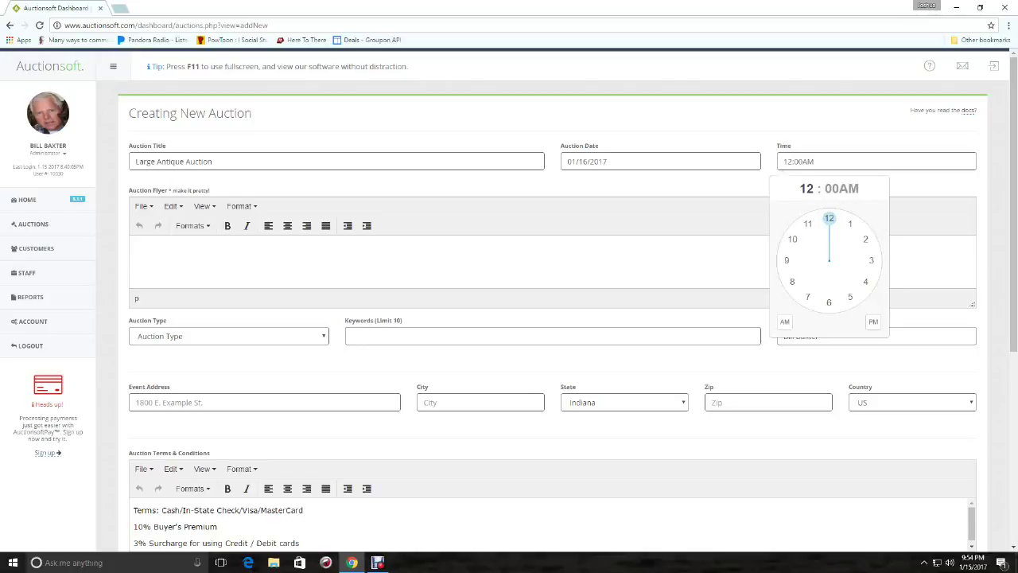
{"action": "left_click", "coordinate": [792, 239]}
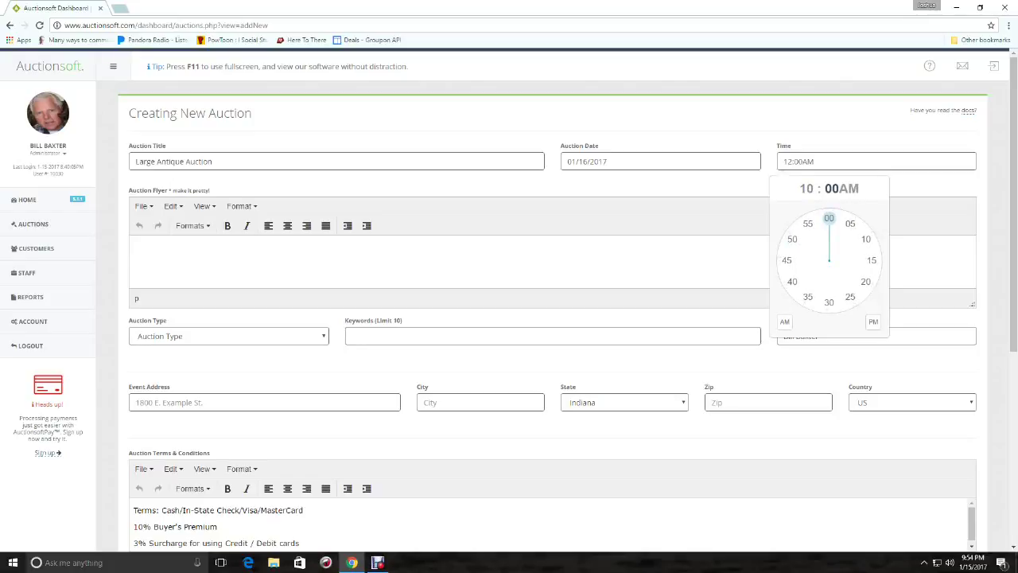
{"action": "left_click", "coordinate": [828, 218]}
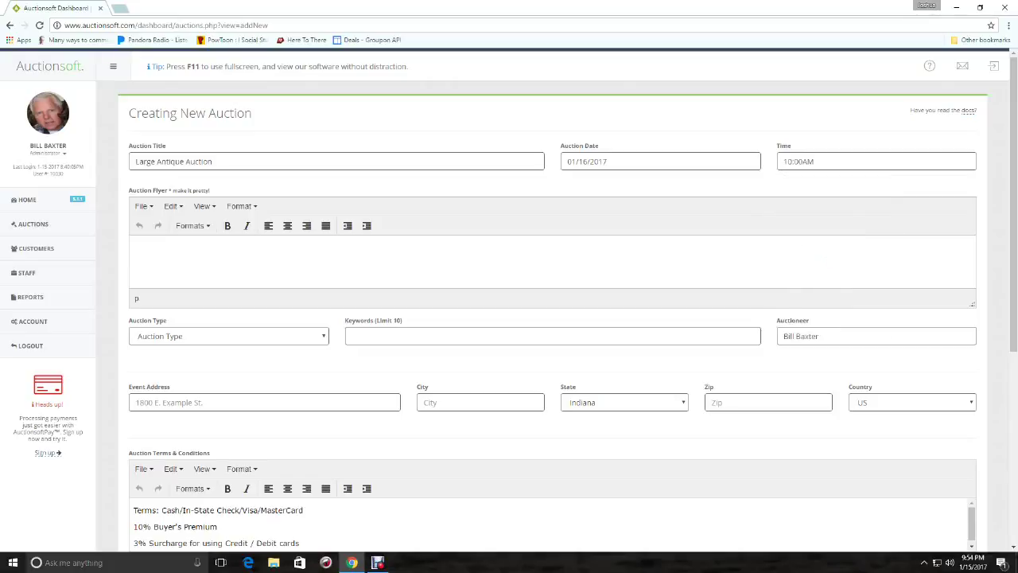
{"action": "left_click", "coordinate": [813, 162]}
{"action": "left_click_drag", "start_coordinate": [815, 162], "coordinate": [783, 161]}
{"action": "left_click", "coordinate": [795, 161]}
{"action": "key", "text": "Escape"}
Step: Enlarge the auction flyer's text area and add the line "Sample text..." in bold
{"action": "left_click_drag", "start_coordinate": [129, 190], "coordinate": [210, 190]}
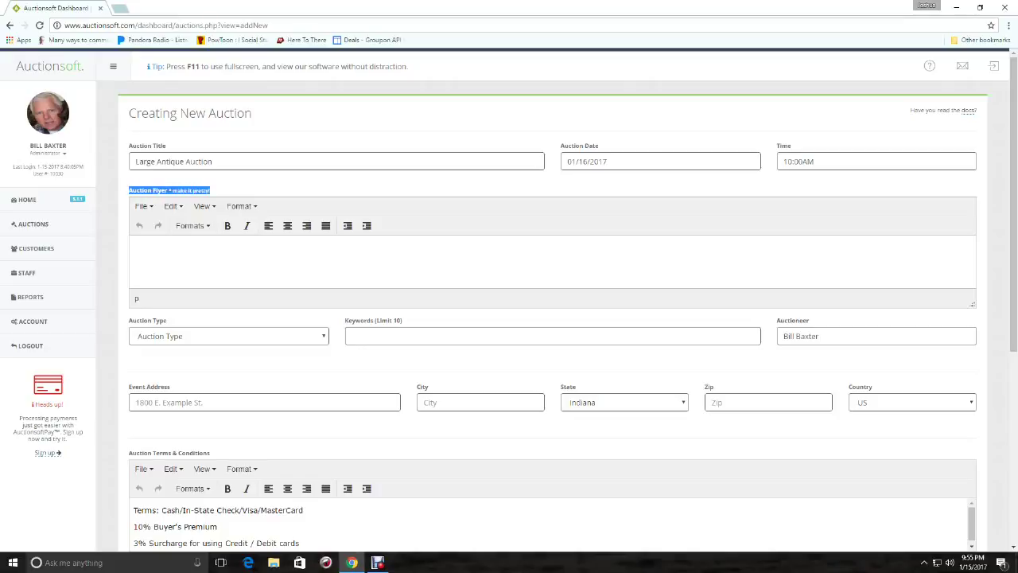
{"action": "left_click", "coordinate": [135, 248]}
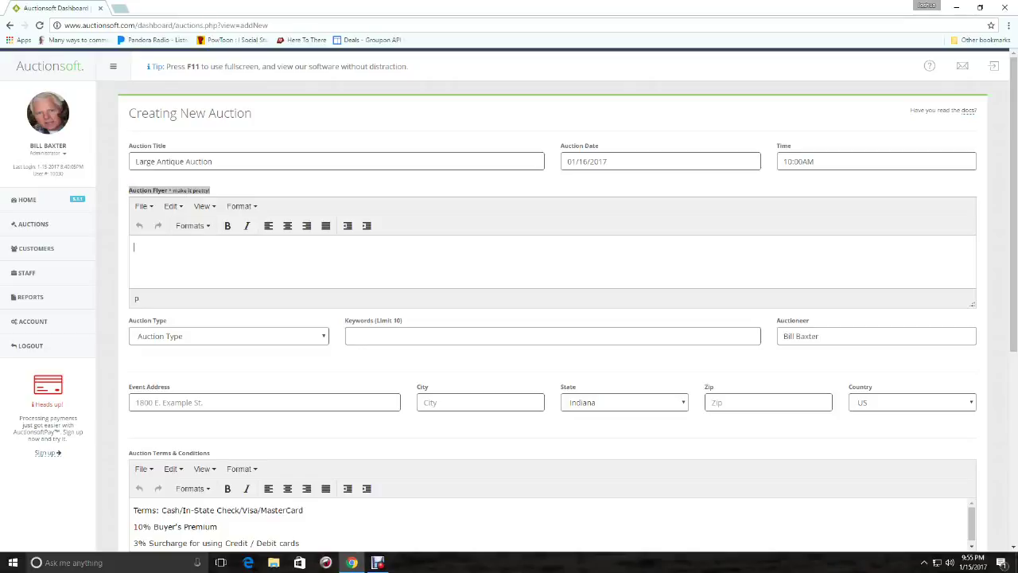
{"action": "left_click_drag", "start_coordinate": [972, 304], "coordinate": [972, 492]}
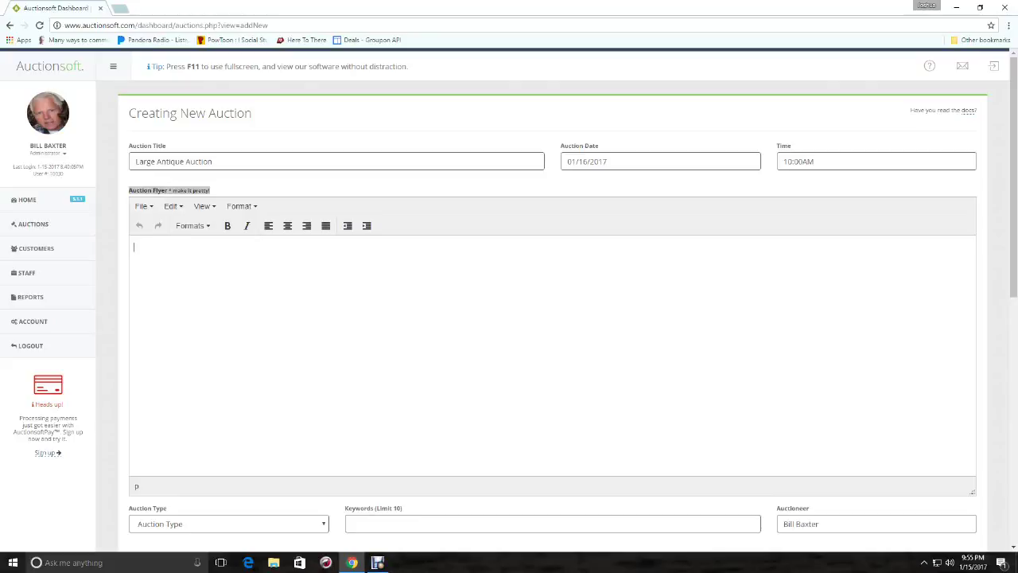
{"action": "type", "text": "Sample text..."}
{"action": "left_click_drag", "start_coordinate": [189, 247], "coordinate": [133, 247]}
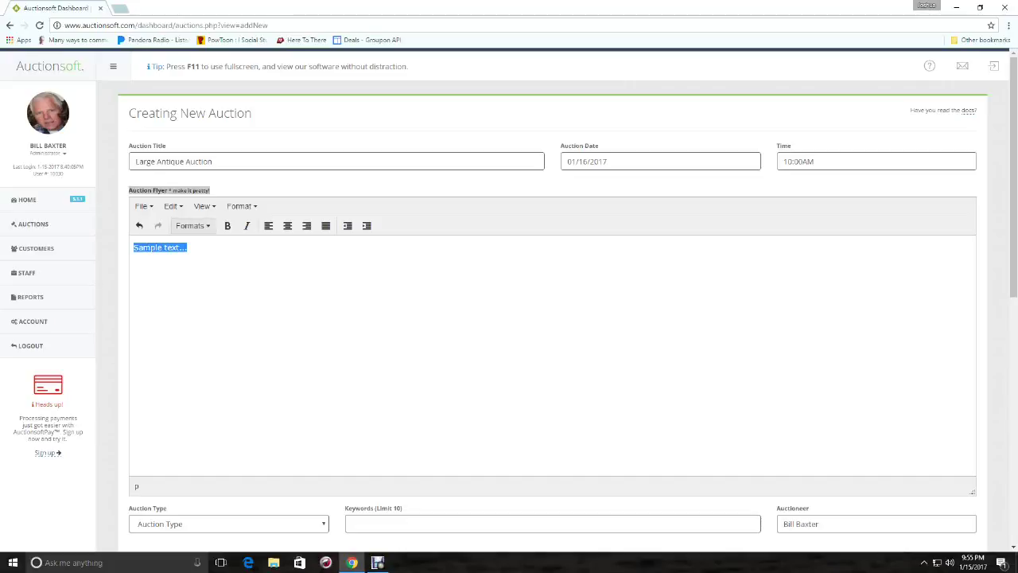
{"action": "left_click", "coordinate": [227, 226]}
{"action": "left_click", "coordinate": [192, 247]}
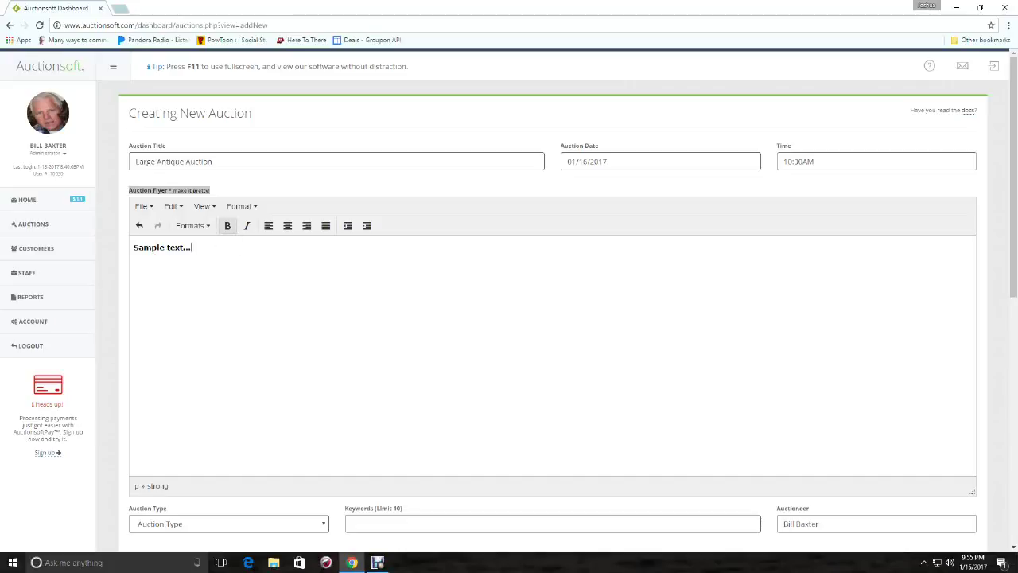
Step: Set the auction type to Antiques / Collectibles
{"action": "scroll", "coordinate": [509, 318], "scroll_direction": "down", "scroll_amount": 3}
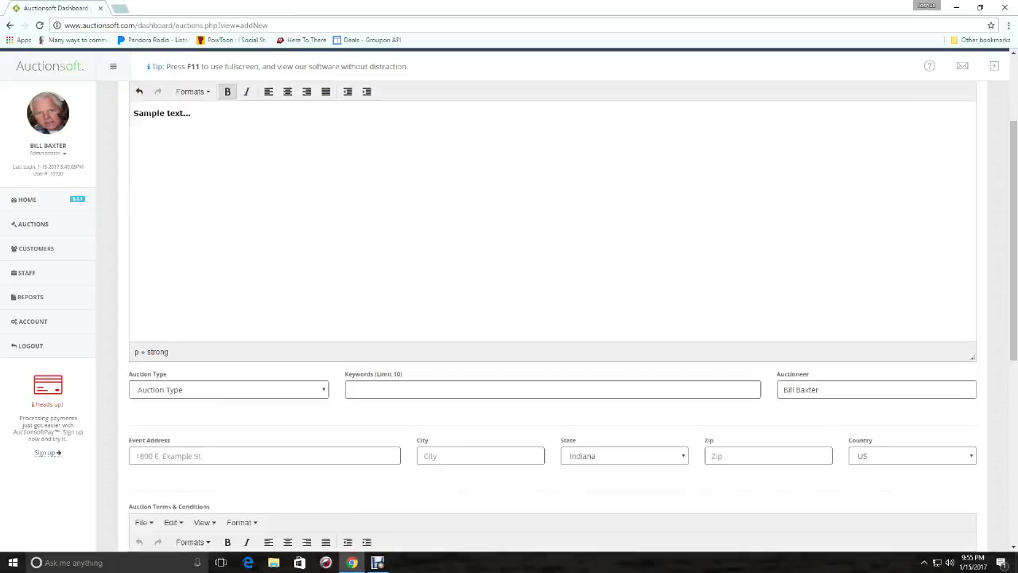
{"action": "left_click", "coordinate": [229, 259]}
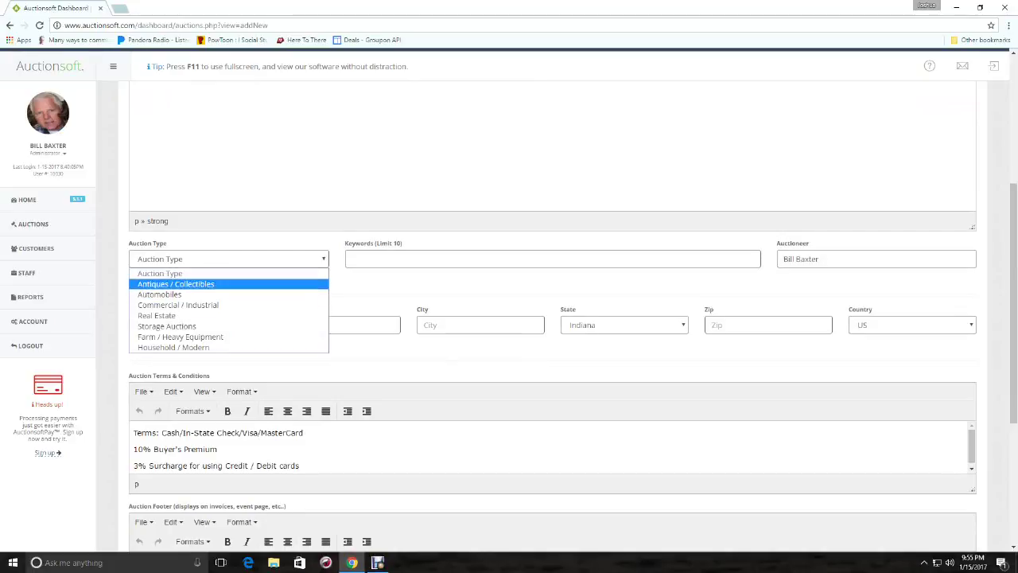
{"action": "left_click", "coordinate": [176, 284]}
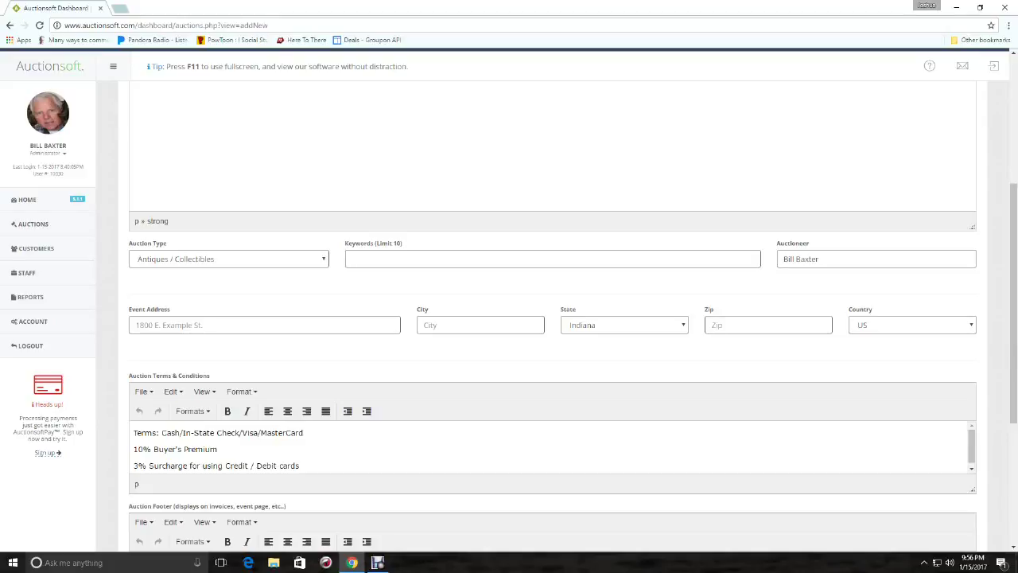
Step: Add the keywords "Early lighting" and "John deere" to the auction
{"action": "type", "text": "Early lighting"}
{"action": "key", "text": "Return"}
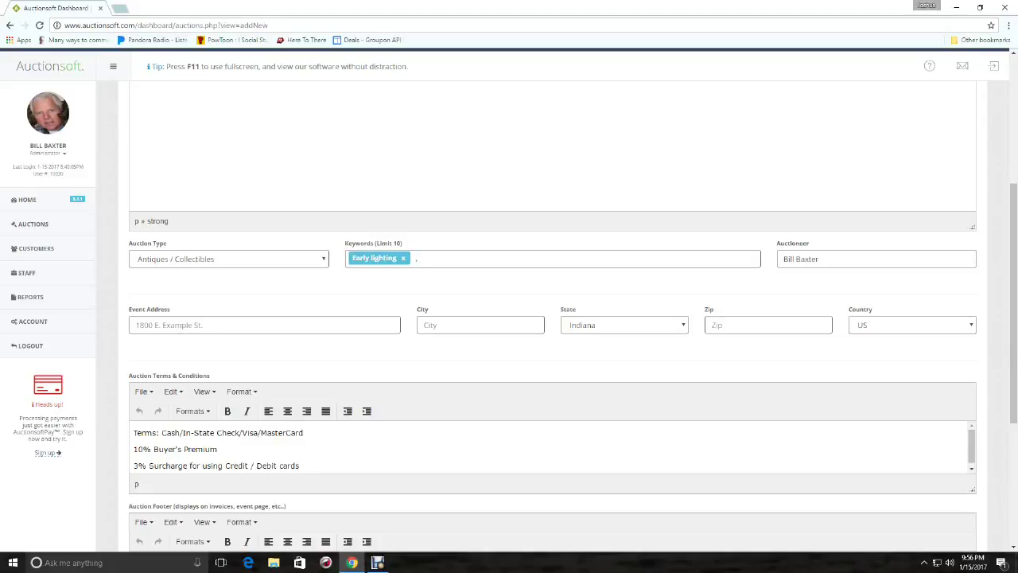
{"action": "type", "text": "John deere"}
{"action": "key", "text": "Return"}
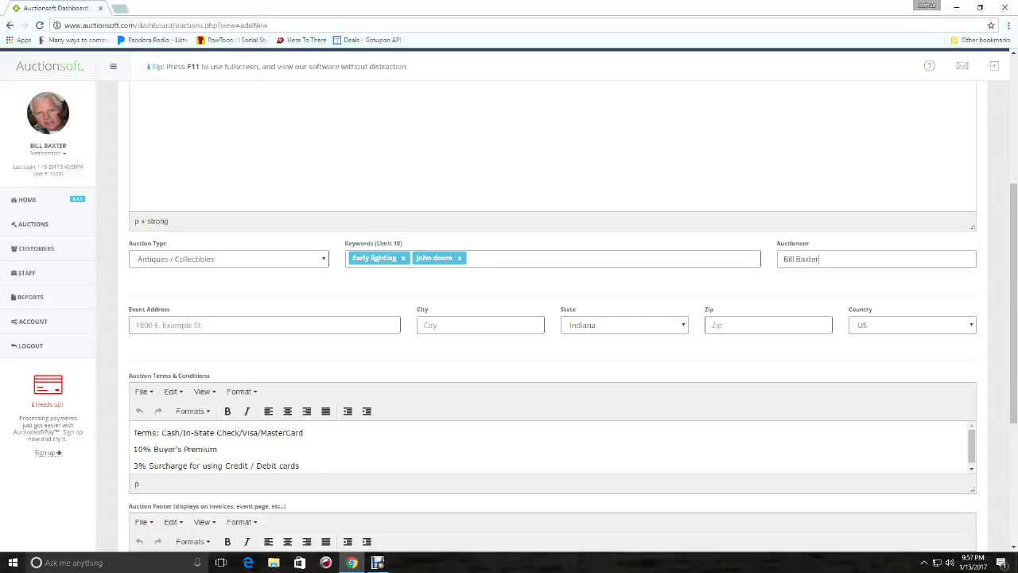
{"action": "key", "text": "ctrl+shift+Left"}
{"action": "key", "text": "ctrl+shift+Left"}
{"action": "left_click", "coordinate": [840, 258]}
Step: Fill in the event's street address, city, state, zip and country from the browser's saved autofill entry
{"action": "scroll", "coordinate": [557, 318], "scroll_direction": "down", "scroll_amount": 1}
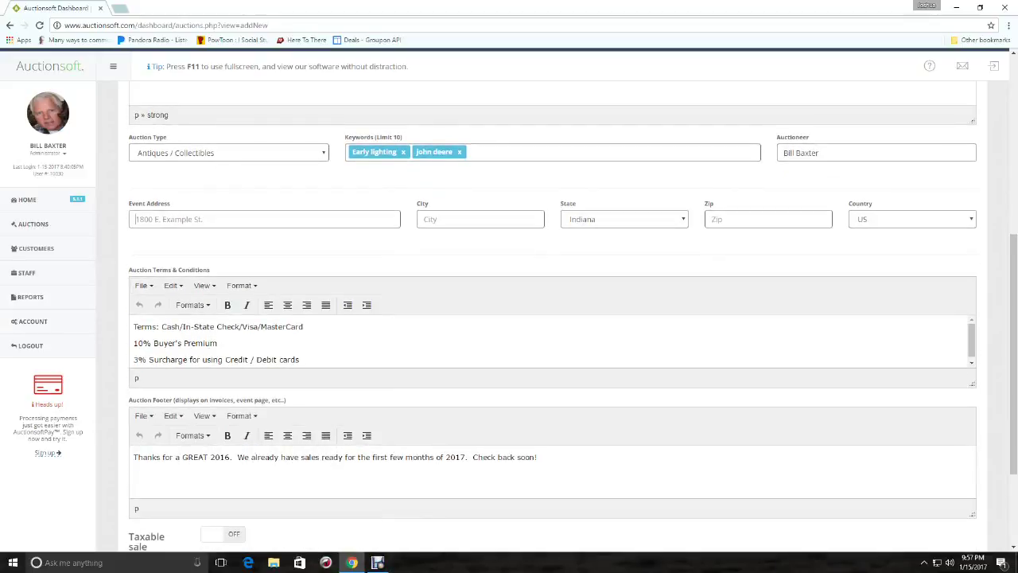
{"action": "type", "text": "6800"}
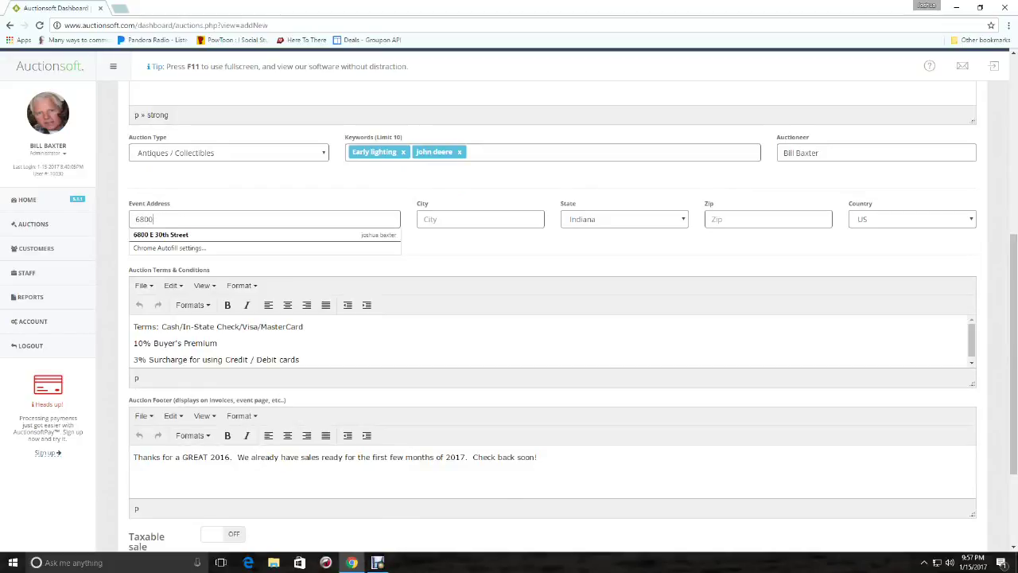
{"action": "key", "text": "Down"}
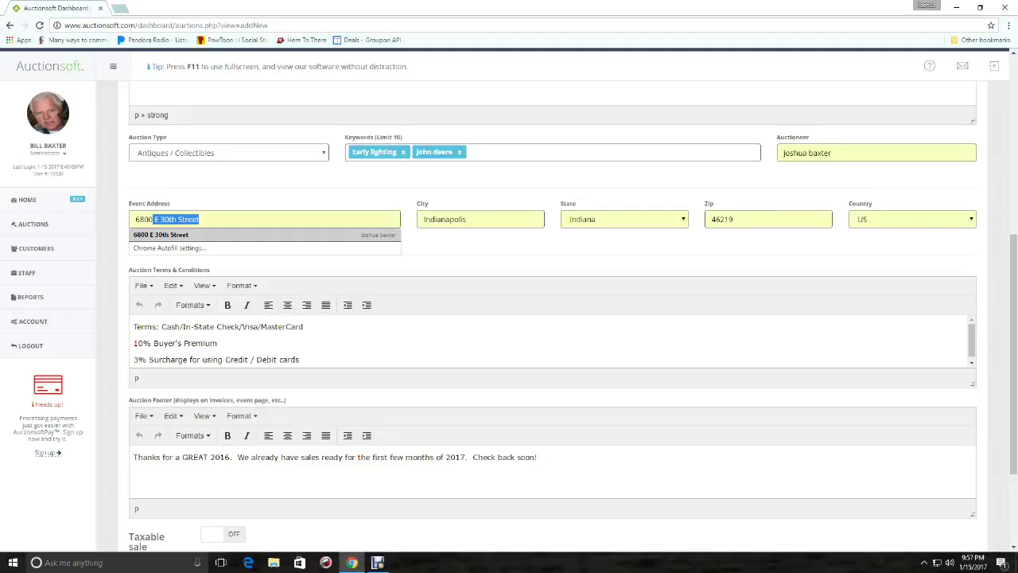
{"action": "key", "text": "Return"}
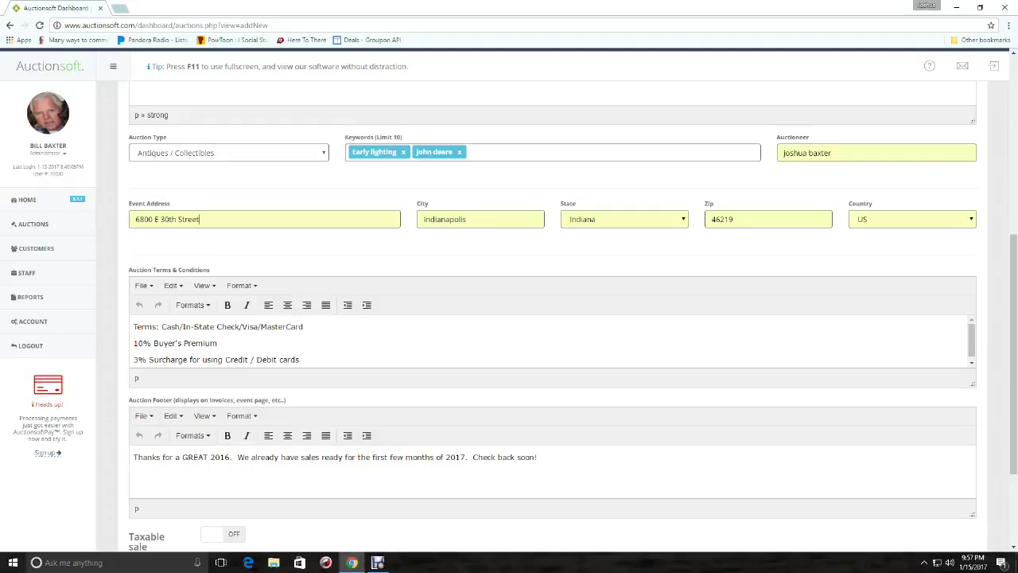
Step: Review the payment terms, buyer's premium and card surcharge lines in the auction terms and conditions
{"action": "scroll", "coordinate": [553, 313], "scroll_direction": "down", "scroll_amount": 2}
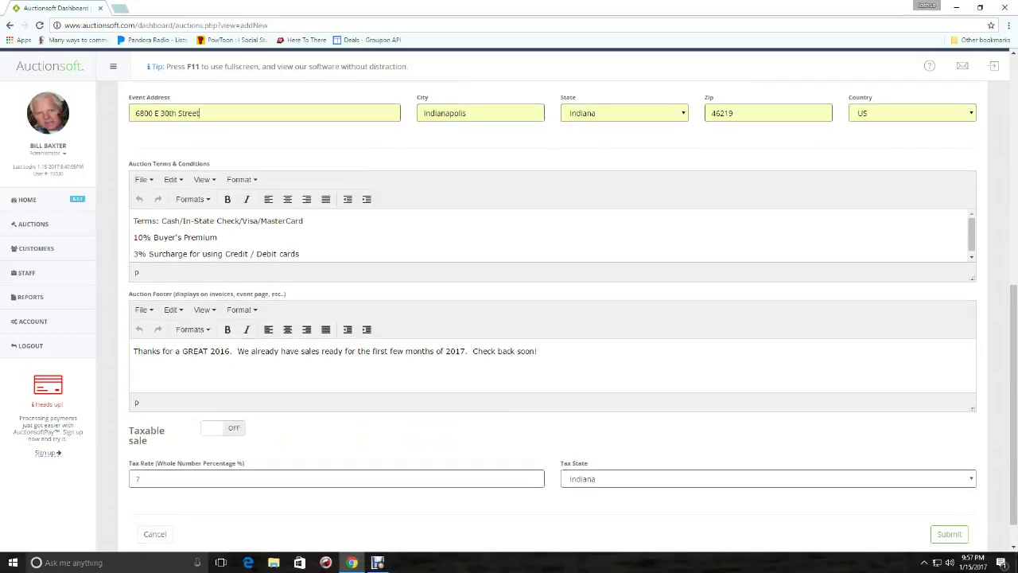
{"action": "left_click_drag", "start_coordinate": [128, 163], "coordinate": [209, 163]}
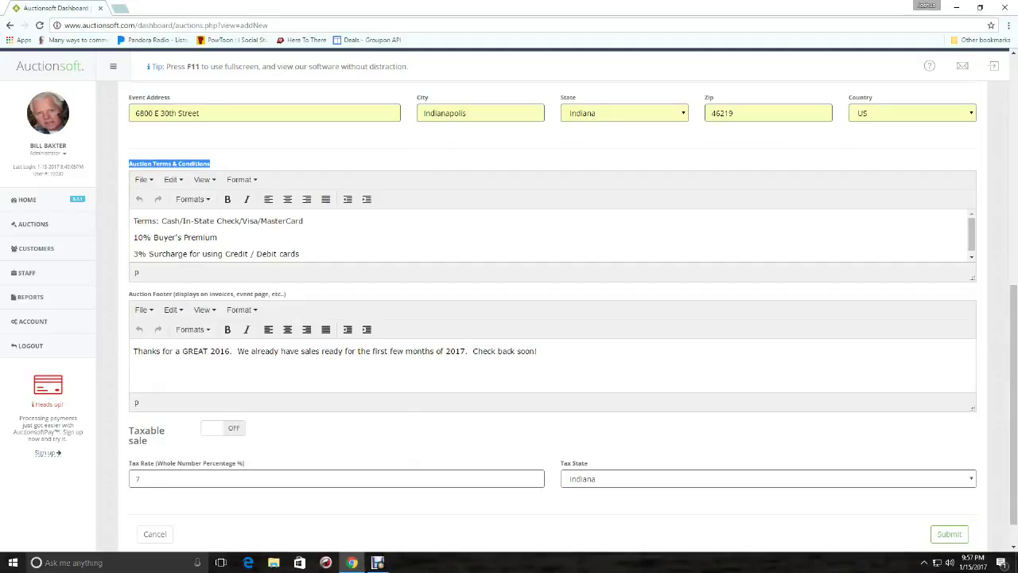
{"action": "scroll", "coordinate": [556, 326], "scroll_direction": "down", "scroll_amount": 1}
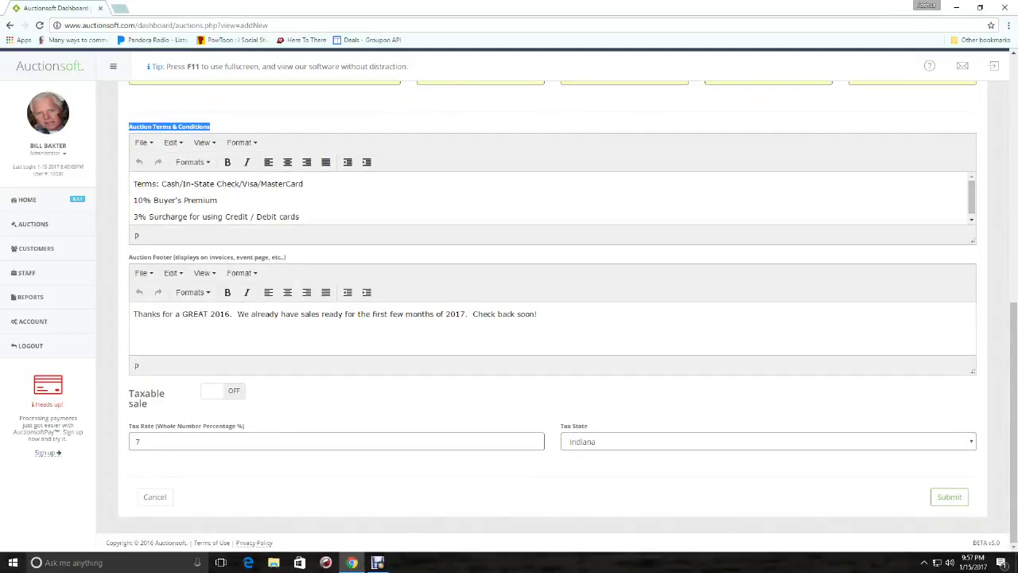
{"action": "left_click_drag", "start_coordinate": [134, 183], "coordinate": [300, 218]}
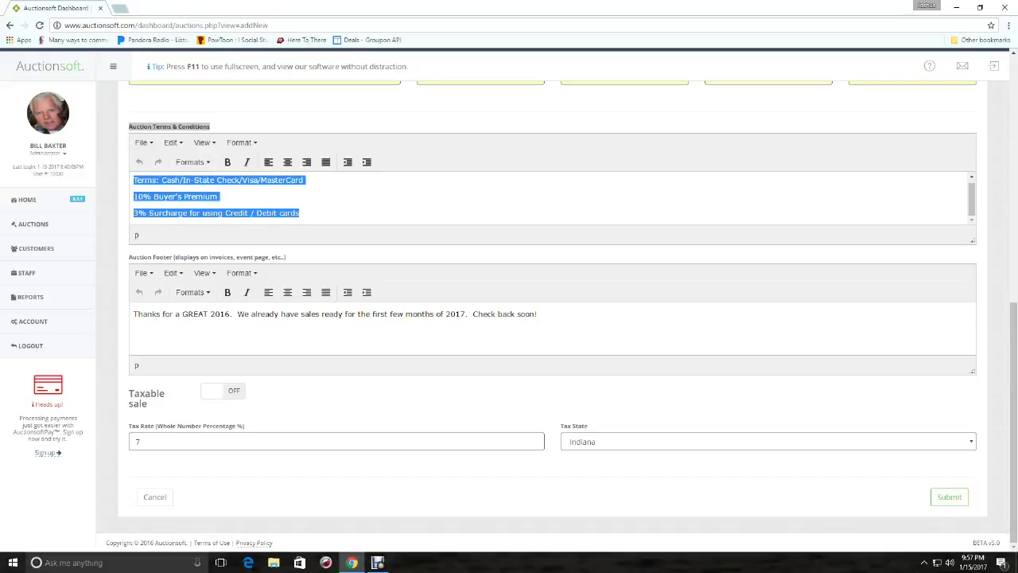
Step: Review the auction footer heading and its message shown on invoices and the event page
{"action": "left_click_drag", "start_coordinate": [128, 257], "coordinate": [285, 257]}
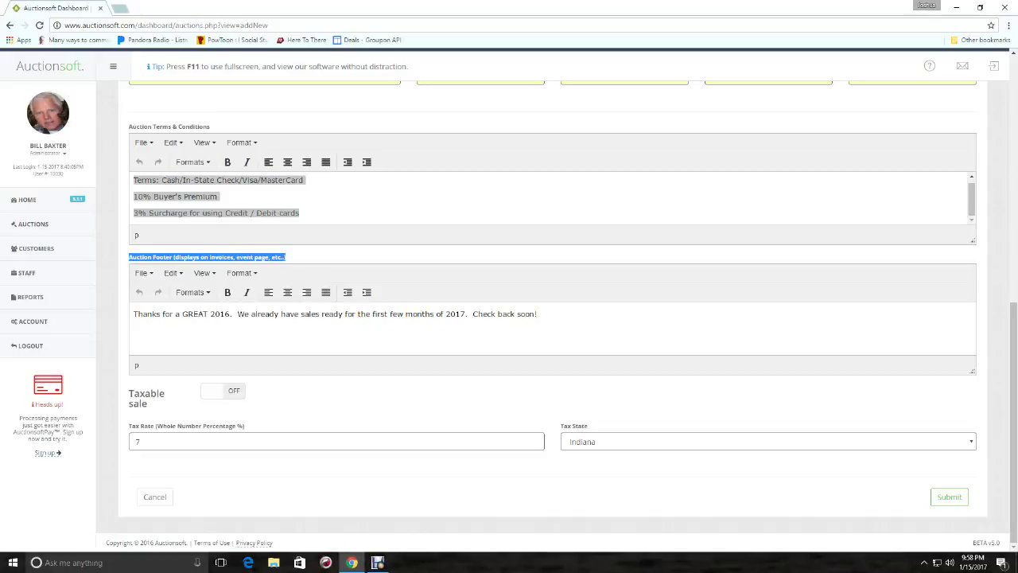
{"action": "left_click_drag", "start_coordinate": [133, 313], "coordinate": [537, 313]}
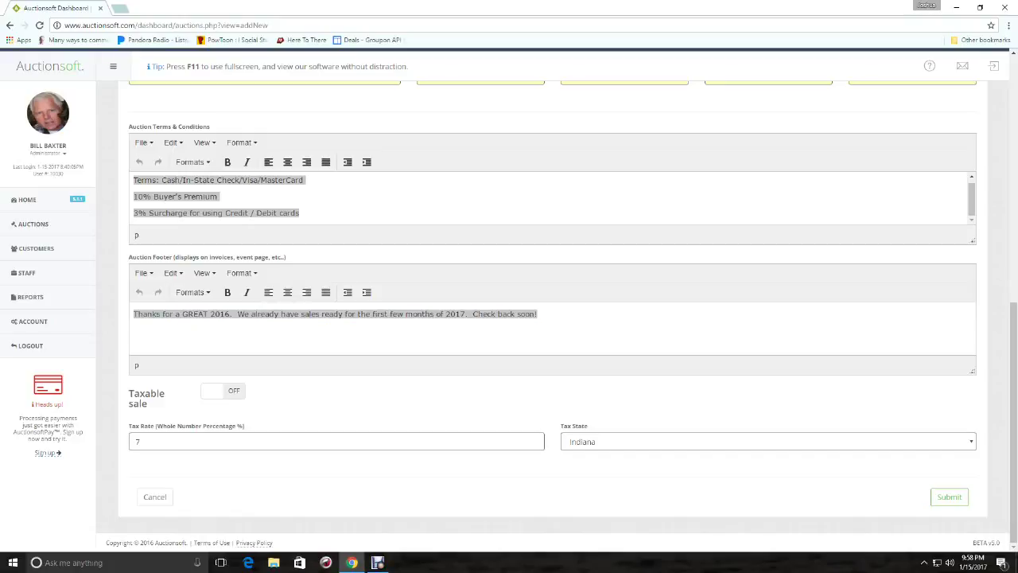
Step: Mark the auction as a taxable sale, leaving Indiana as the tax state, and submit the new auction
{"action": "left_click", "coordinate": [222, 391]}
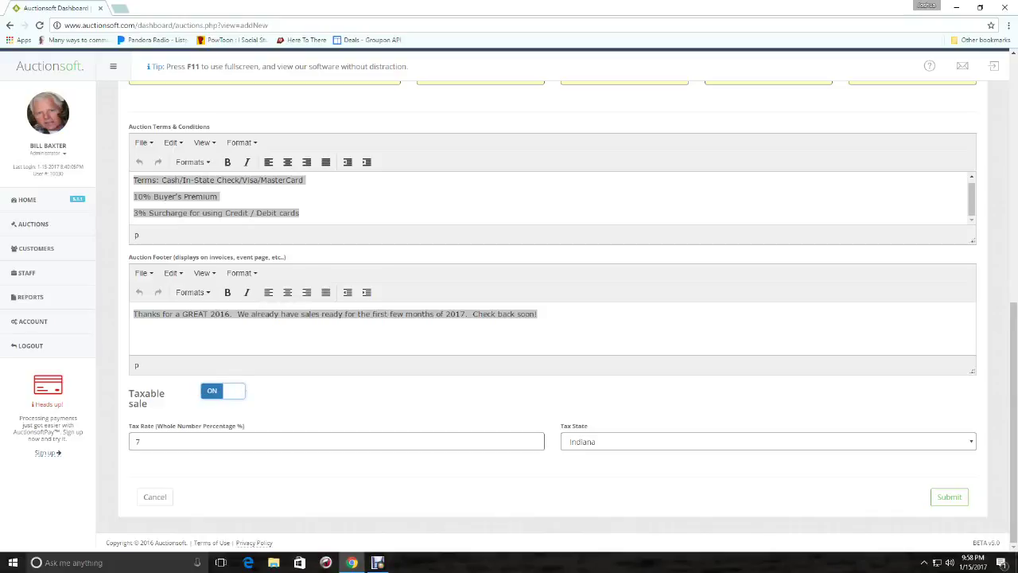
{"action": "left_click", "coordinate": [223, 390]}
{"action": "left_click", "coordinate": [223, 390]}
{"action": "key", "text": "Tab"}
{"action": "key", "text": "Tab"}
{"action": "key", "text": "alt+Down"}
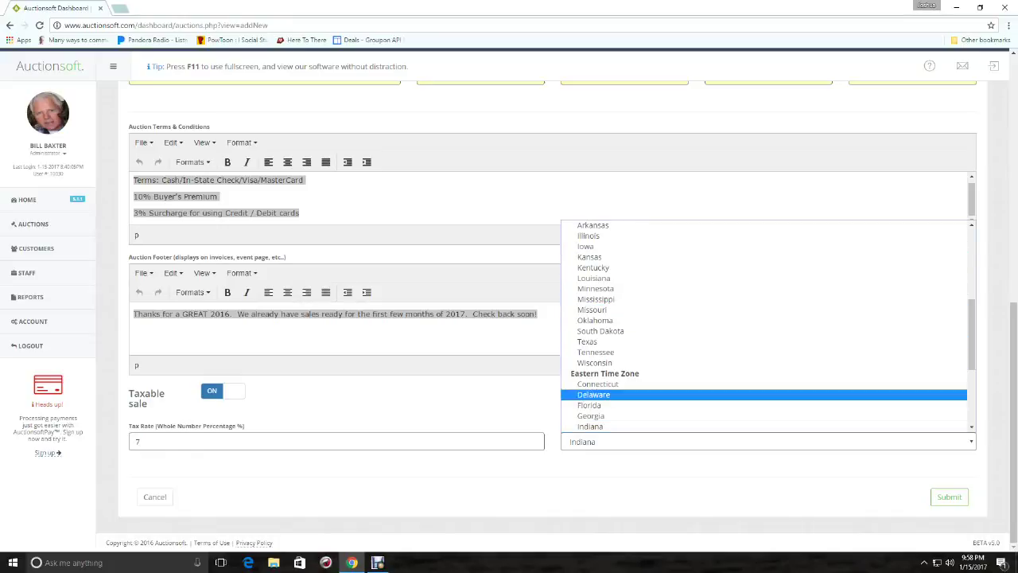
{"action": "key", "text": "Escape"}
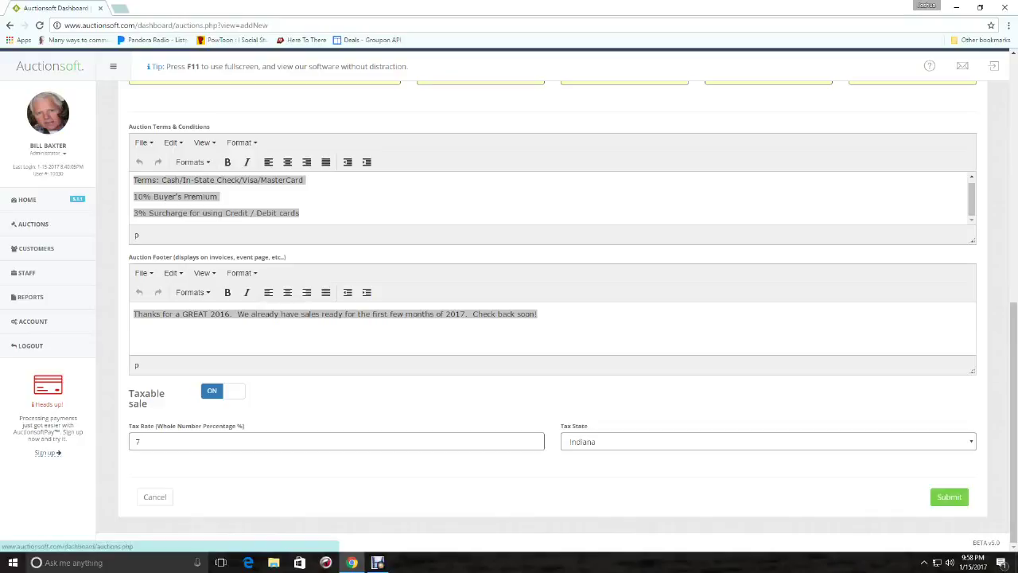
{"action": "left_click", "coordinate": [949, 496]}
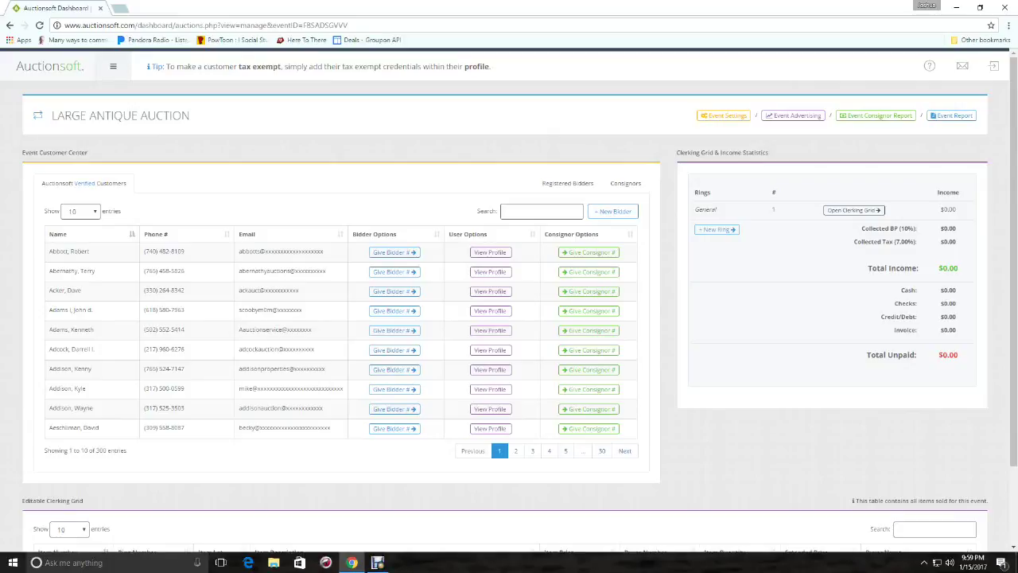
Step: Open the event settings of LARGE ANTIQUE AUCTION from the list of upcoming auctions
{"action": "left_click", "coordinate": [113, 66]}
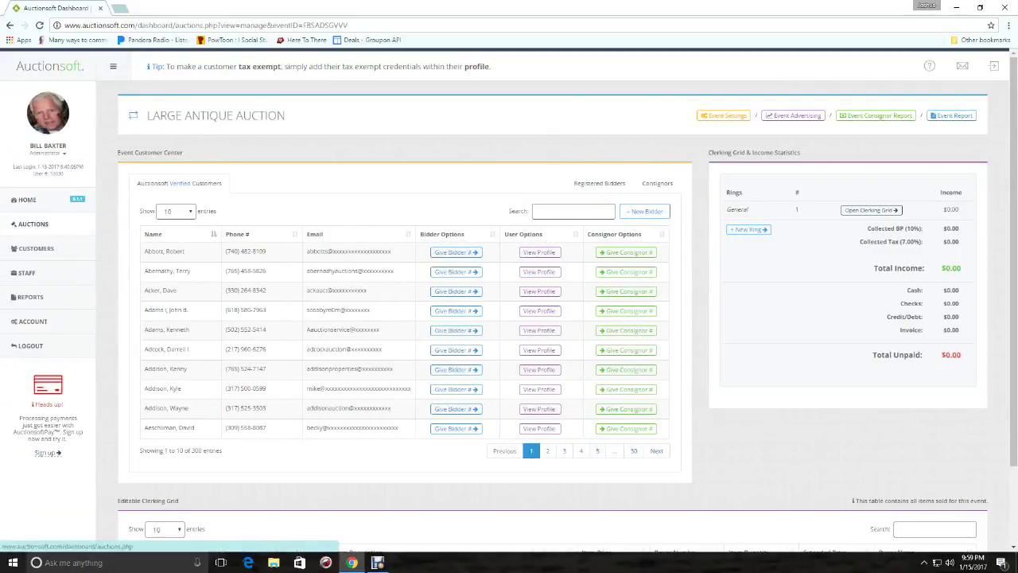
{"action": "left_click", "coordinate": [34, 223]}
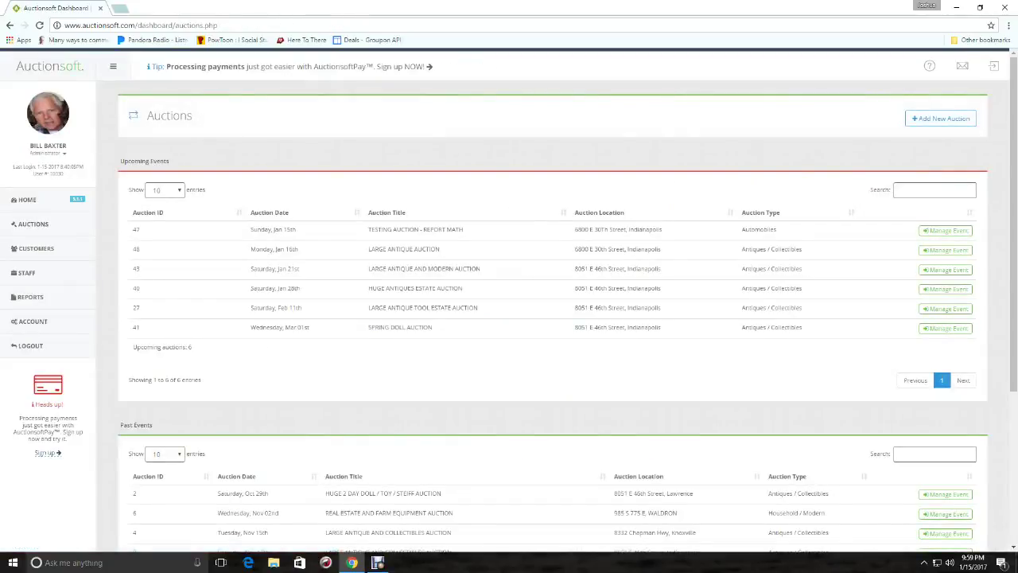
{"action": "left_click_drag", "start_coordinate": [368, 249], "coordinate": [439, 249]}
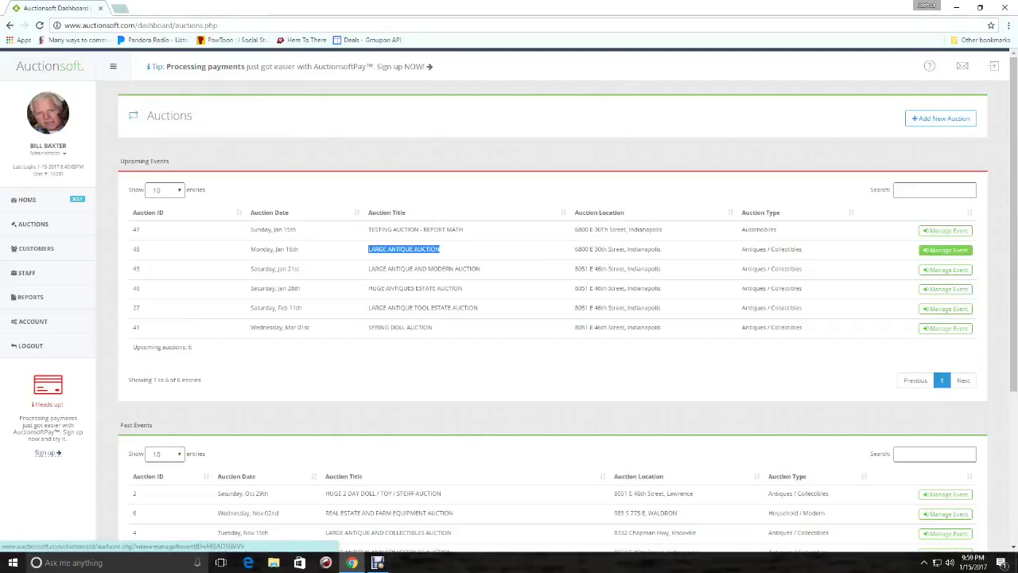
{"action": "left_click", "coordinate": [945, 250]}
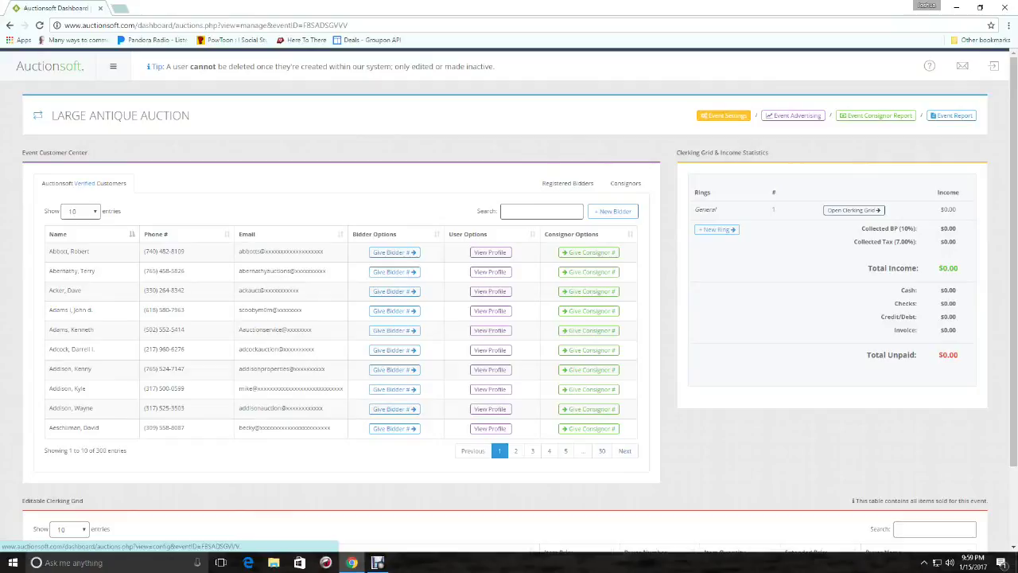
{"action": "left_click", "coordinate": [724, 116]}
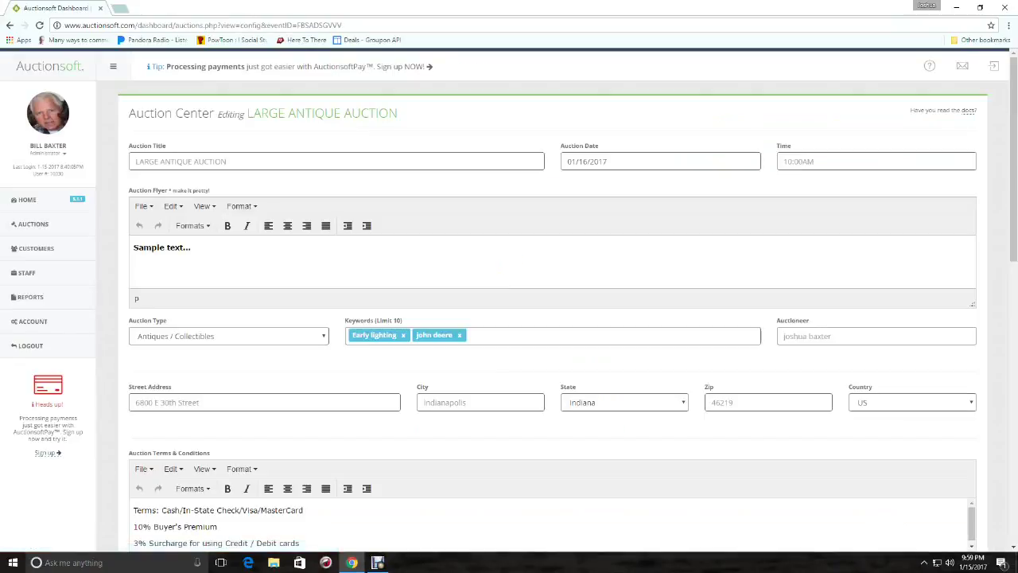
Step: Set IMG_0900.JPG from the 2016-02 pictures folder as the event detail banner image and save the changes
{"action": "scroll", "coordinate": [552, 318], "scroll_direction": "down", "scroll_amount": 2}
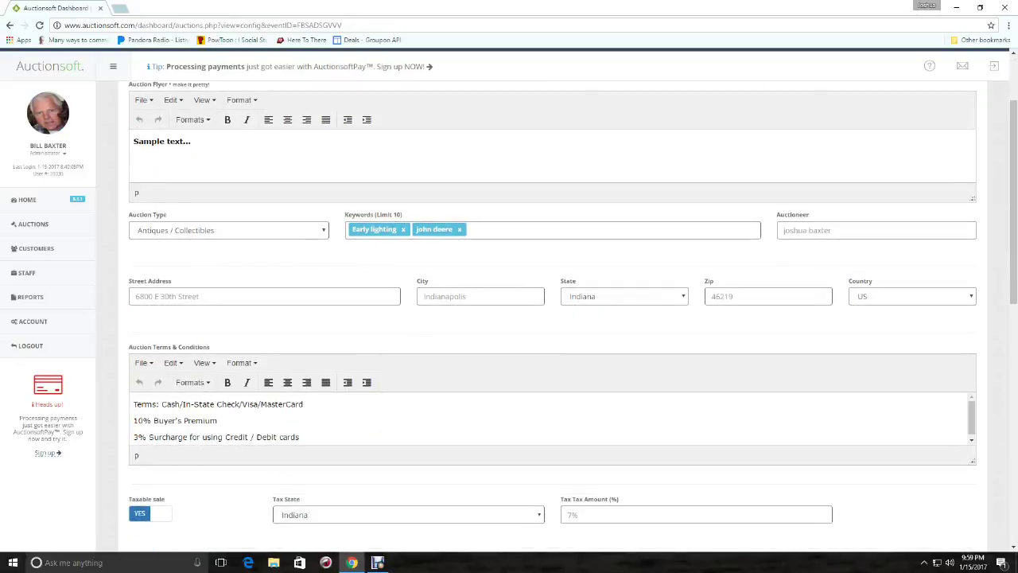
{"action": "scroll", "coordinate": [553, 318], "scroll_direction": "down", "scroll_amount": 3}
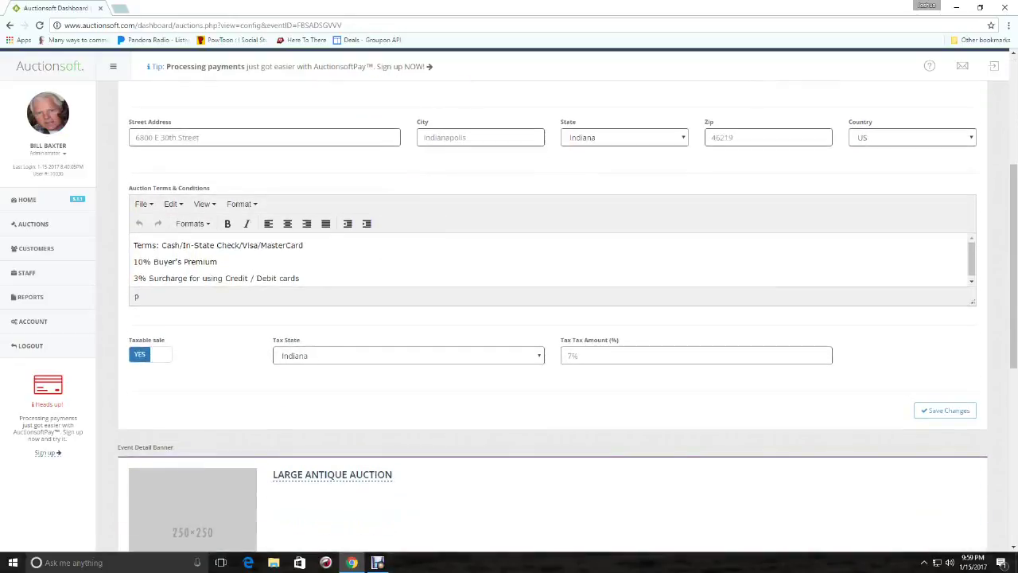
{"action": "scroll", "coordinate": [553, 318], "scroll_direction": "down", "scroll_amount": 4}
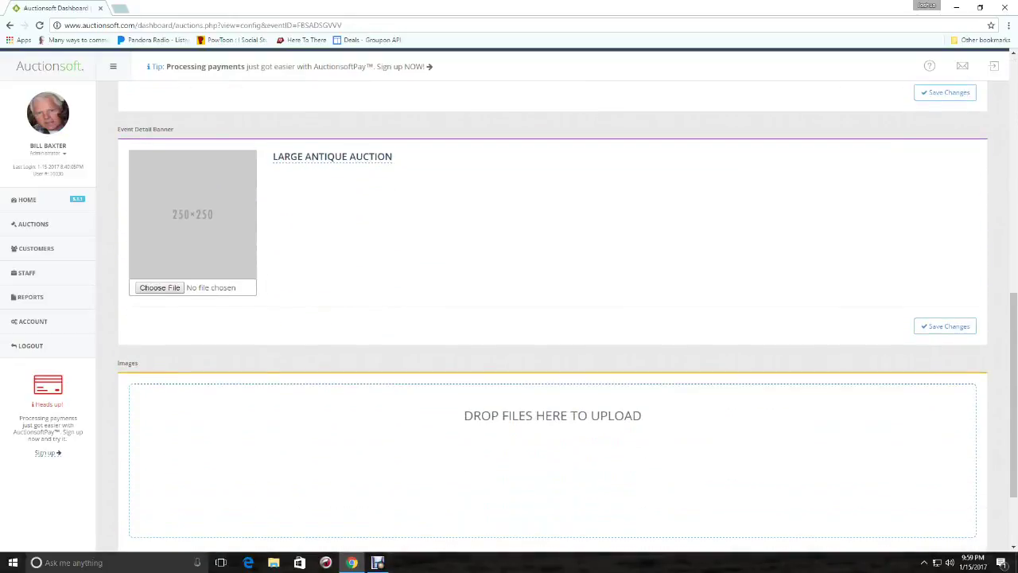
{"action": "scroll", "coordinate": [553, 318], "scroll_direction": "down", "scroll_amount": 1}
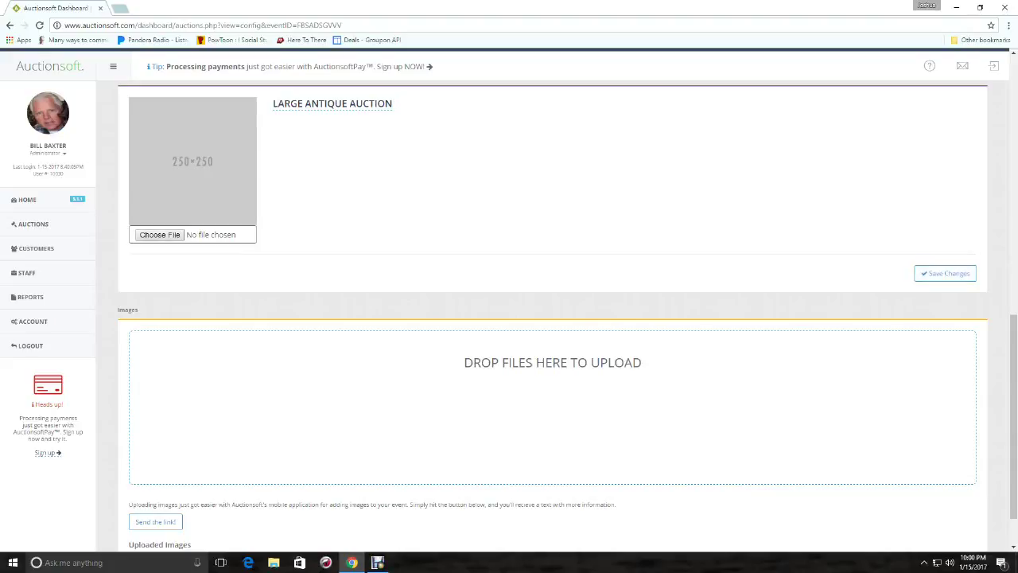
{"action": "left_click", "coordinate": [162, 235]}
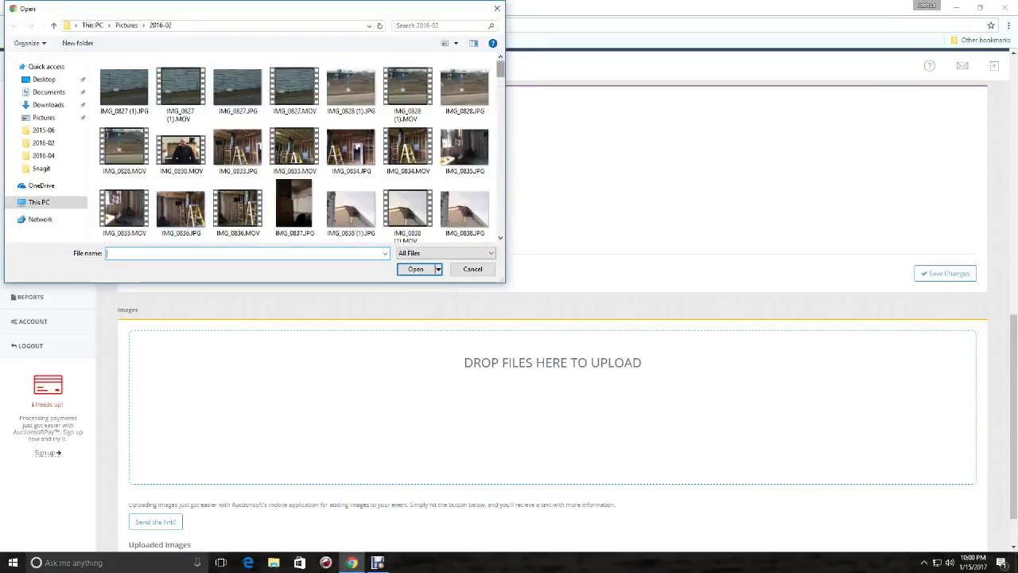
{"action": "scroll", "coordinate": [407, 119], "scroll_direction": "down", "scroll_amount": 5}
{"action": "scroll", "coordinate": [407, 71], "scroll_direction": "down", "scroll_amount": 6}
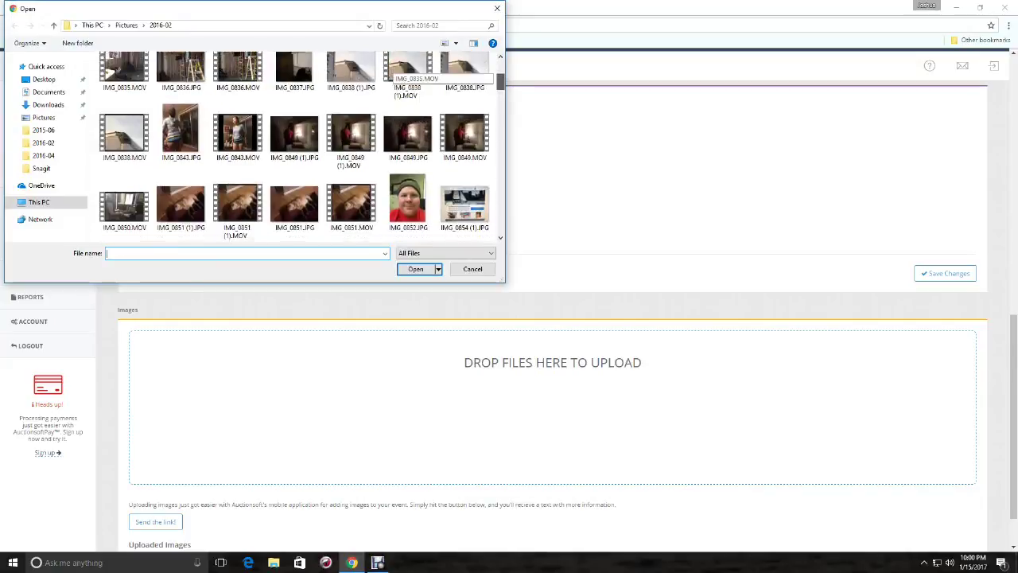
{"action": "scroll", "coordinate": [407, 70], "scroll_direction": "down", "scroll_amount": 8}
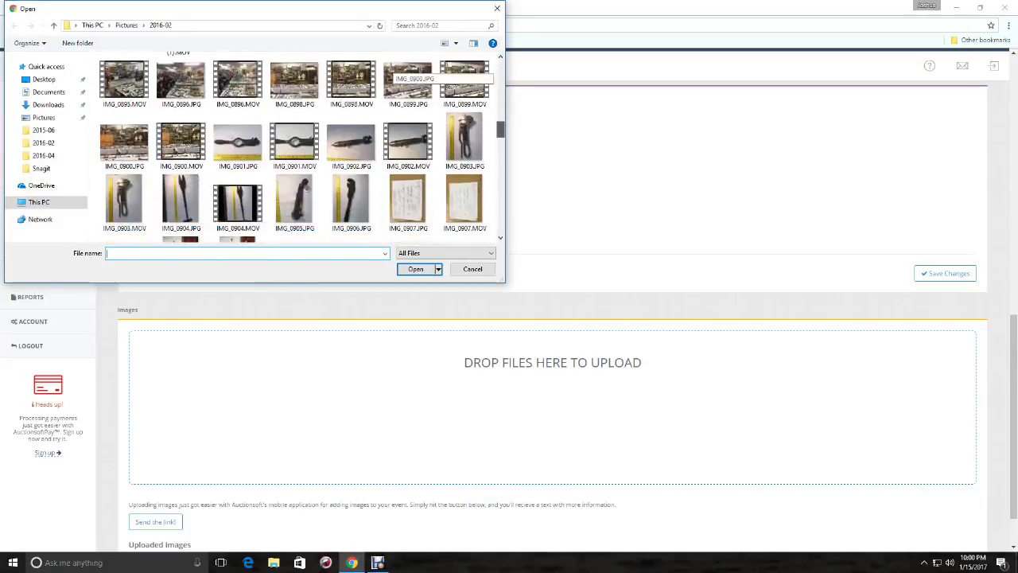
{"action": "left_click", "coordinate": [124, 121]}
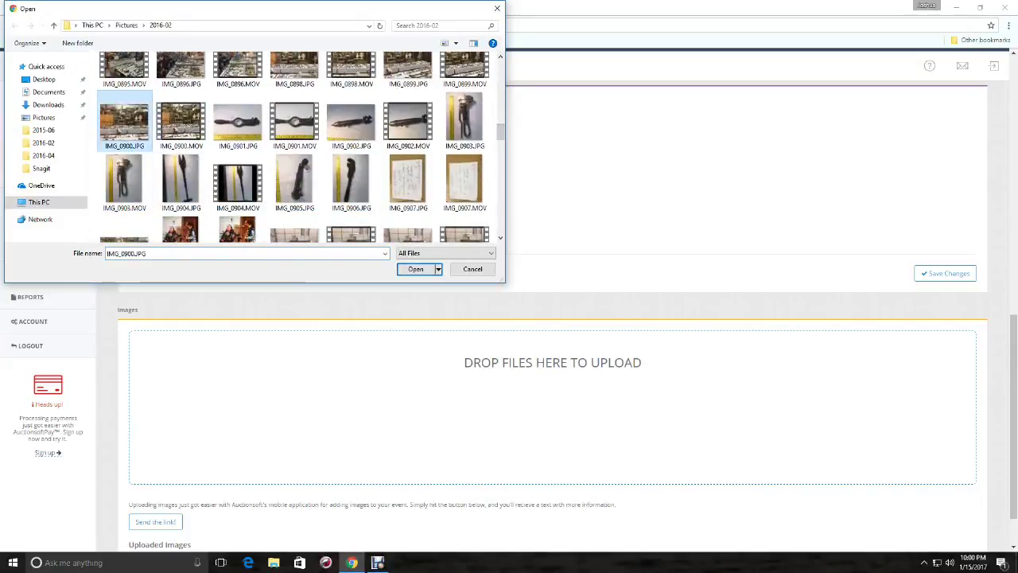
{"action": "left_click", "coordinate": [415, 268]}
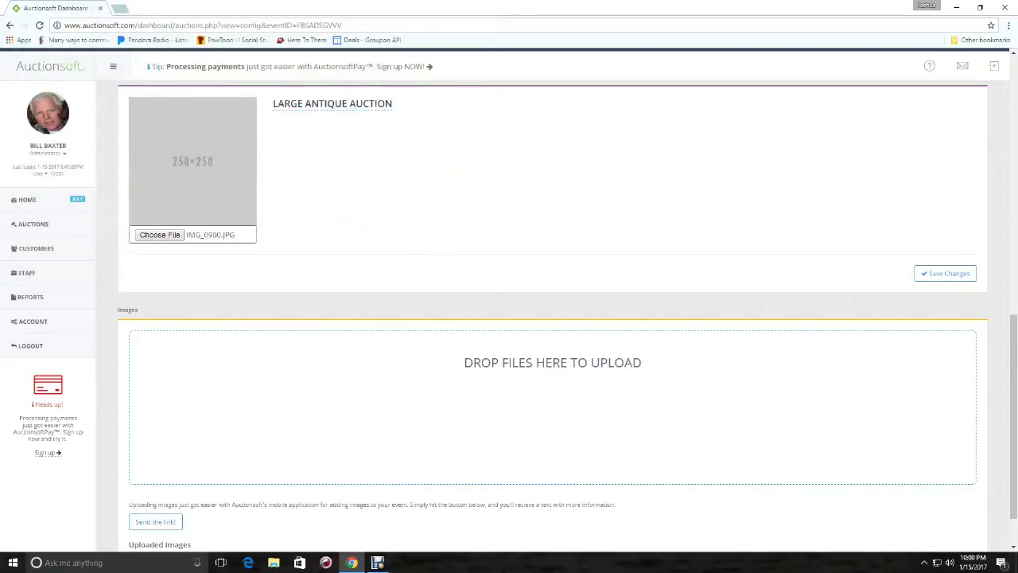
{"action": "left_click", "coordinate": [945, 273]}
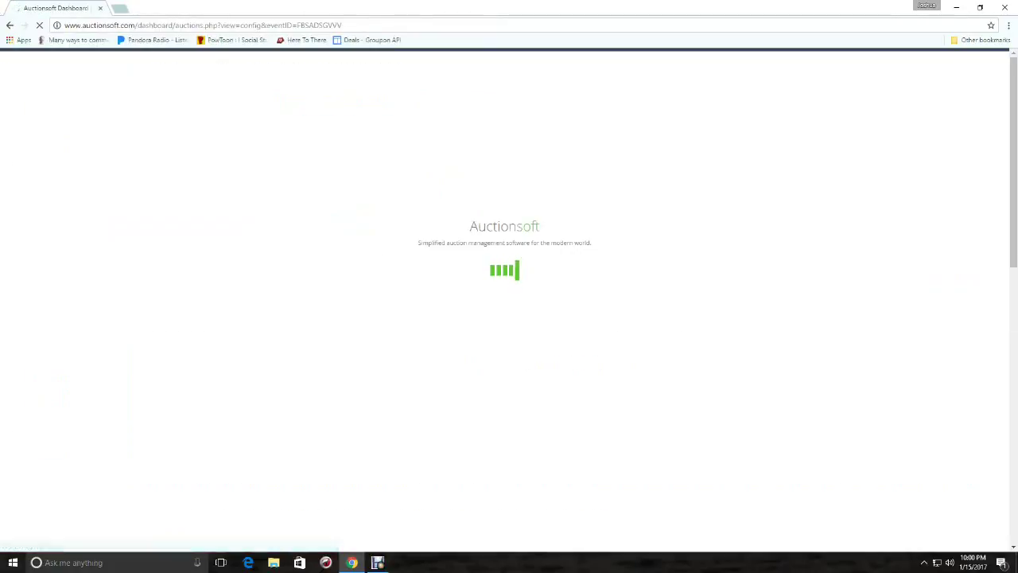
Step: Upload all seven photos, IMG_1860.JPG through IMG_1919.JPG, from the Sample Pix folder in Saved Pictures to the event's images
{"action": "scroll", "coordinate": [553, 318], "scroll_direction": "down", "scroll_amount": 10}
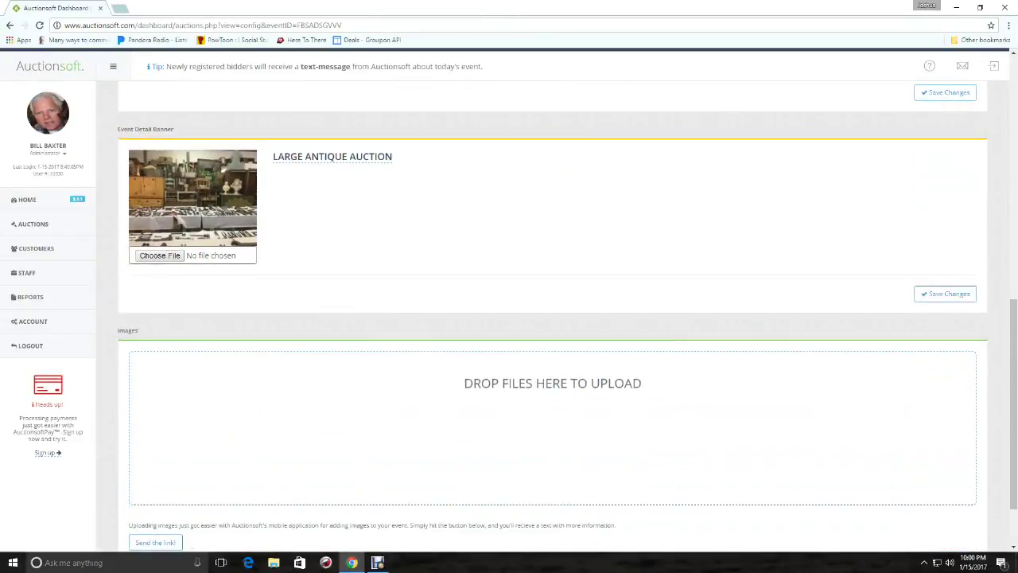
{"action": "scroll", "coordinate": [553, 318], "scroll_direction": "down", "scroll_amount": 2}
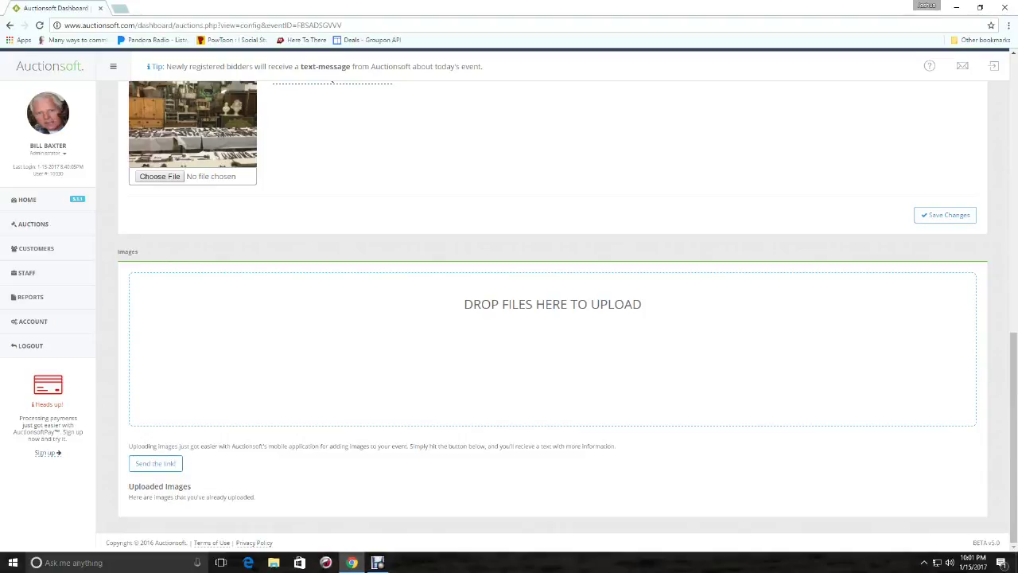
{"action": "left_click", "coordinate": [553, 342]}
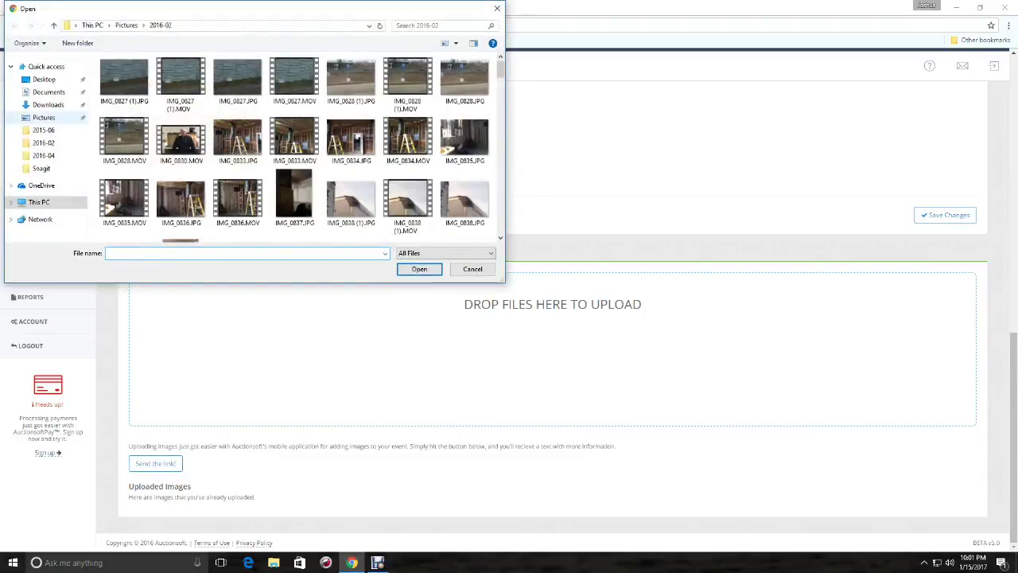
{"action": "left_click", "coordinate": [44, 117]}
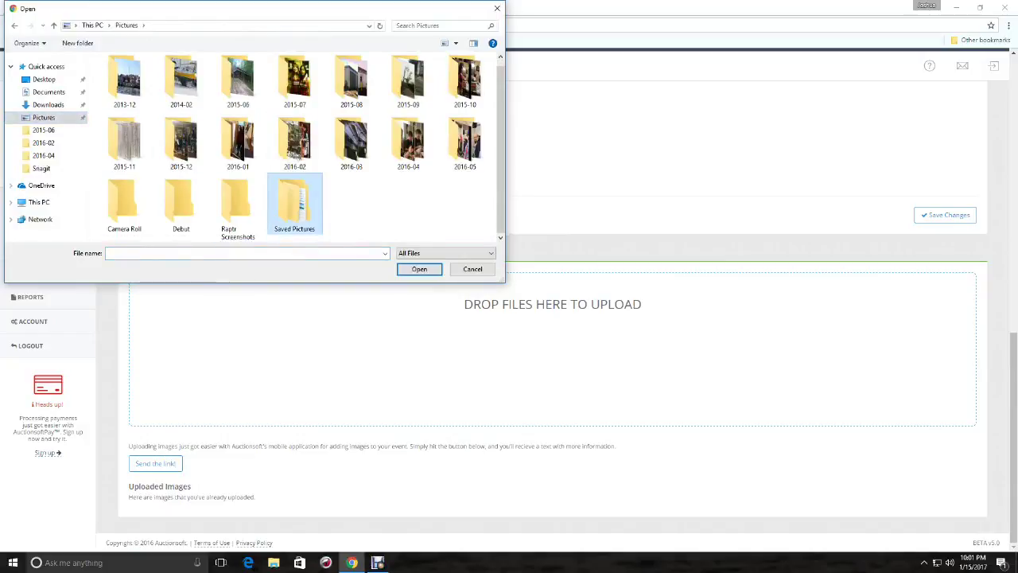
{"action": "double_click", "coordinate": [294, 208]}
{"action": "double_click", "coordinate": [124, 84]}
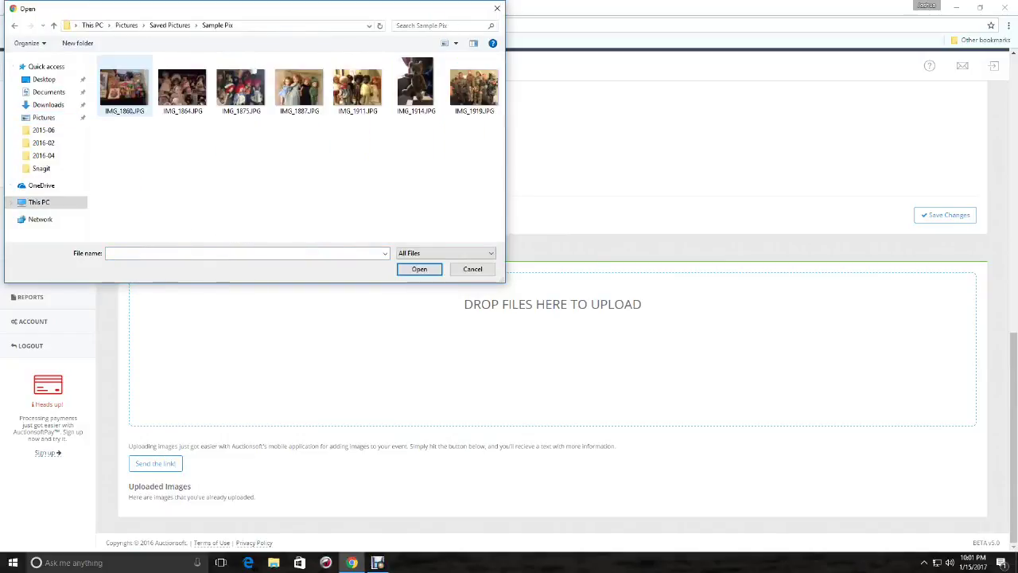
{"action": "left_click_drag", "start_coordinate": [122, 138], "coordinate": [463, 87]}
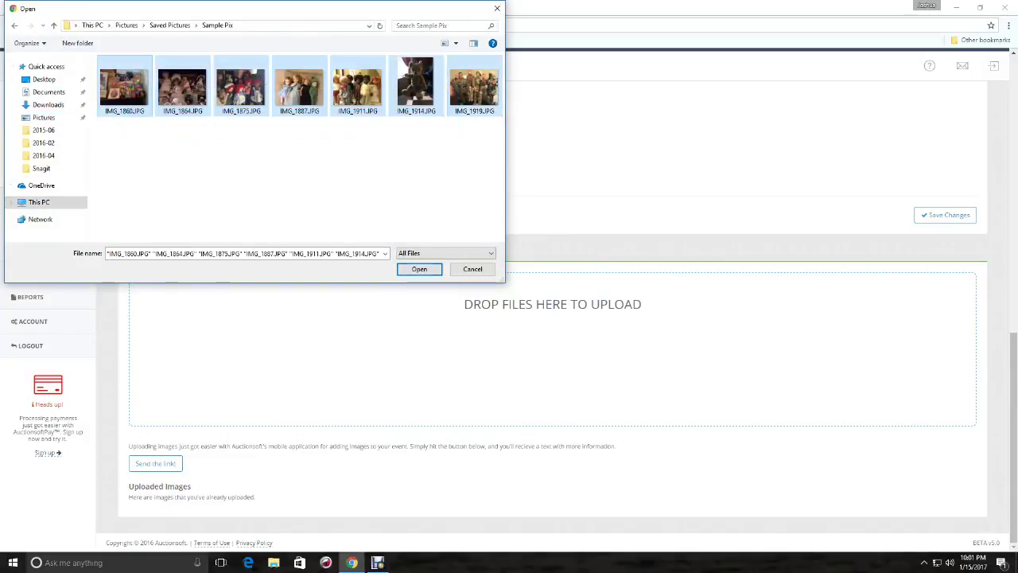
{"action": "left_click", "coordinate": [429, 269]}
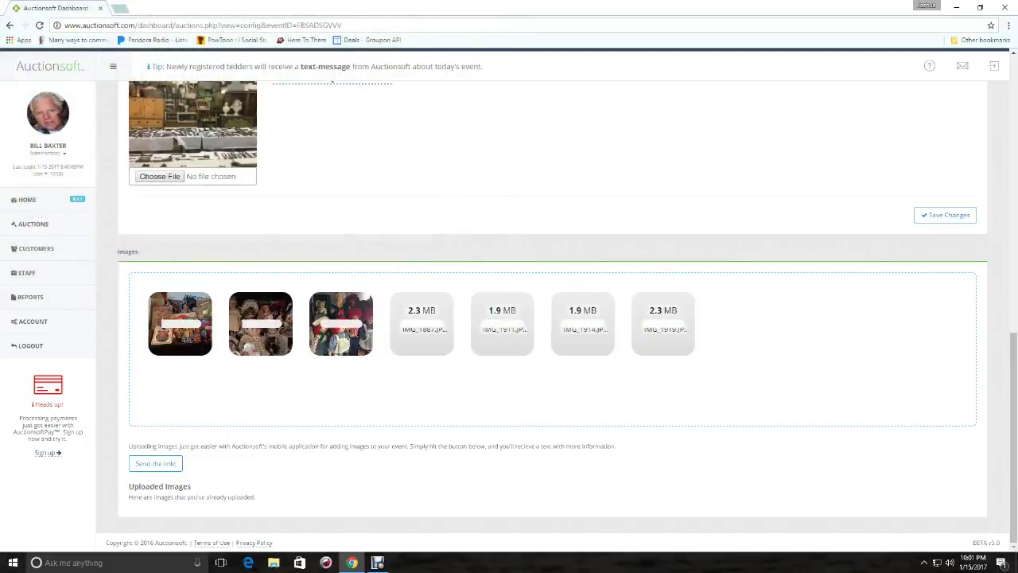